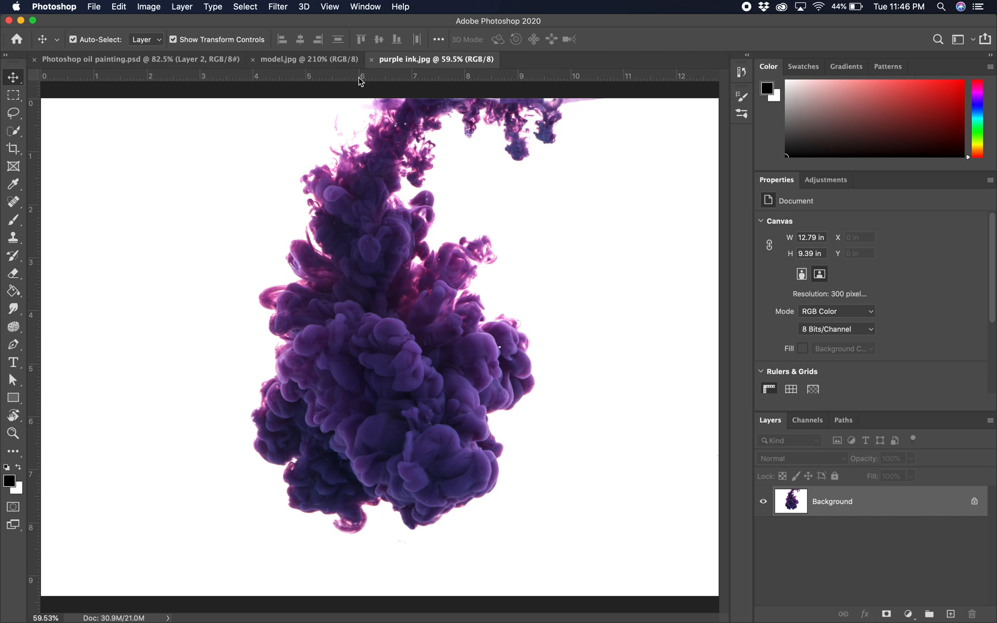
Step: Start a new document and set its dimension units to inches
click(308, 61)
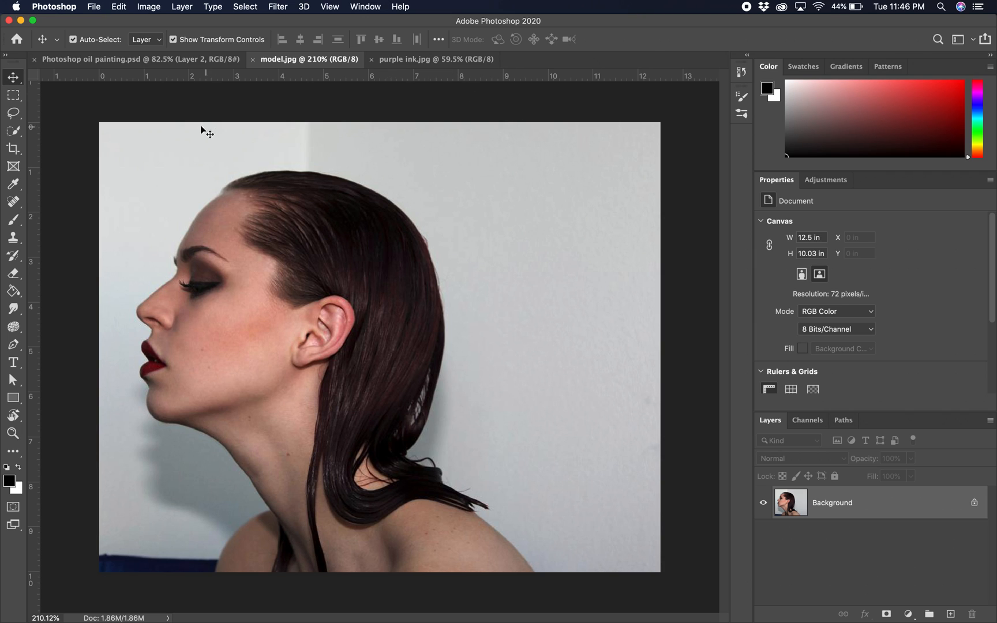
click(93, 7)
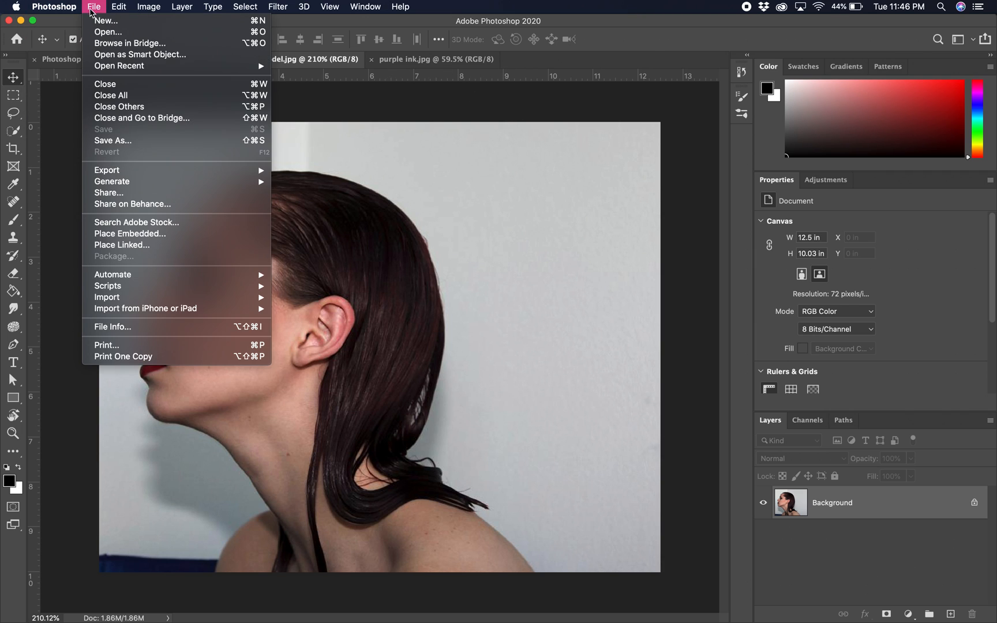
click(102, 20)
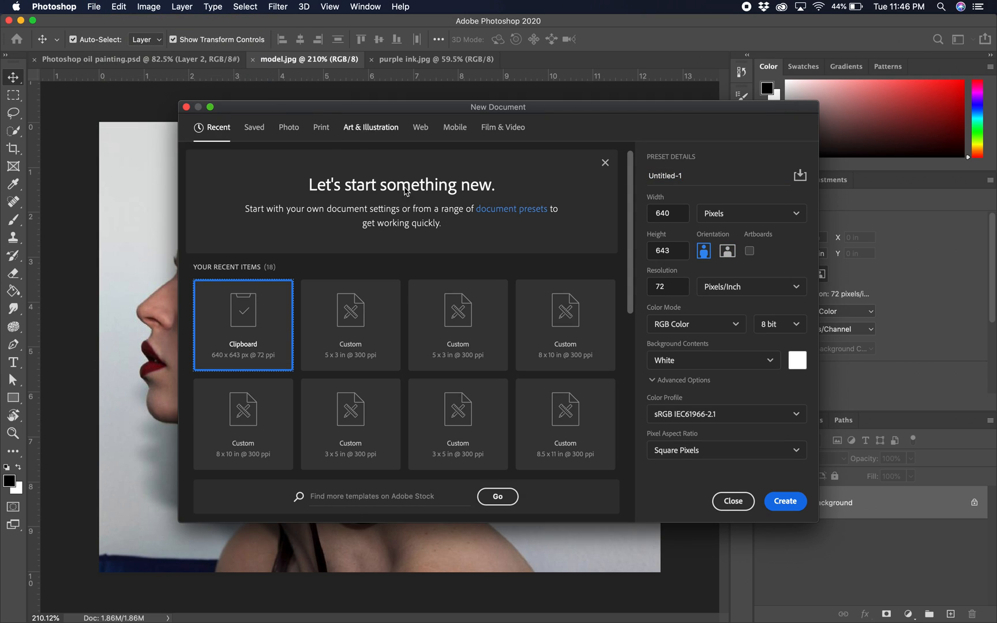
drag(677, 213, 640, 216)
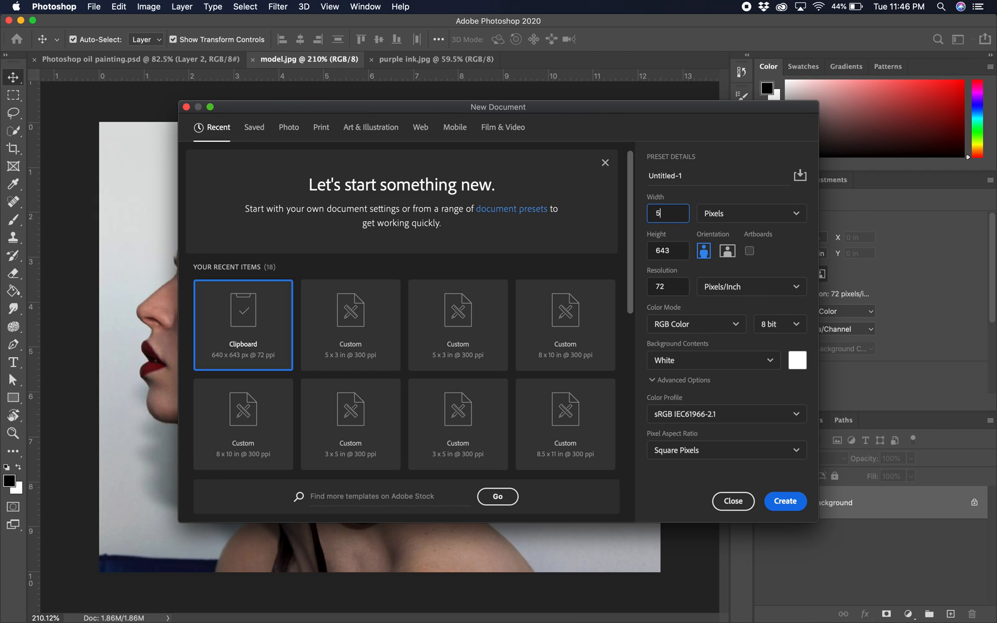
text(5)
drag(675, 249, 646, 252)
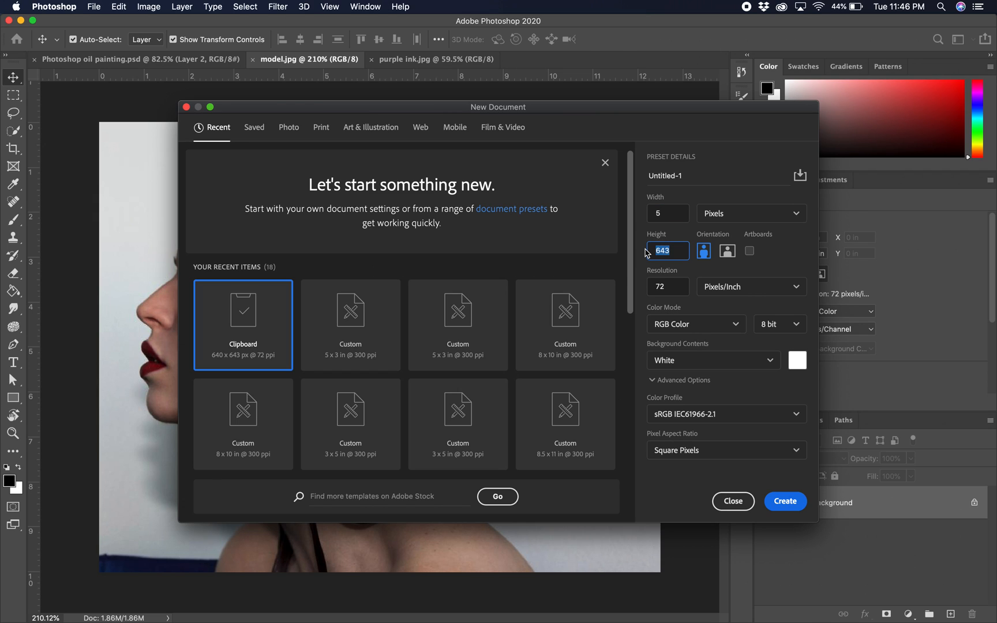
text(3)
click(718, 213)
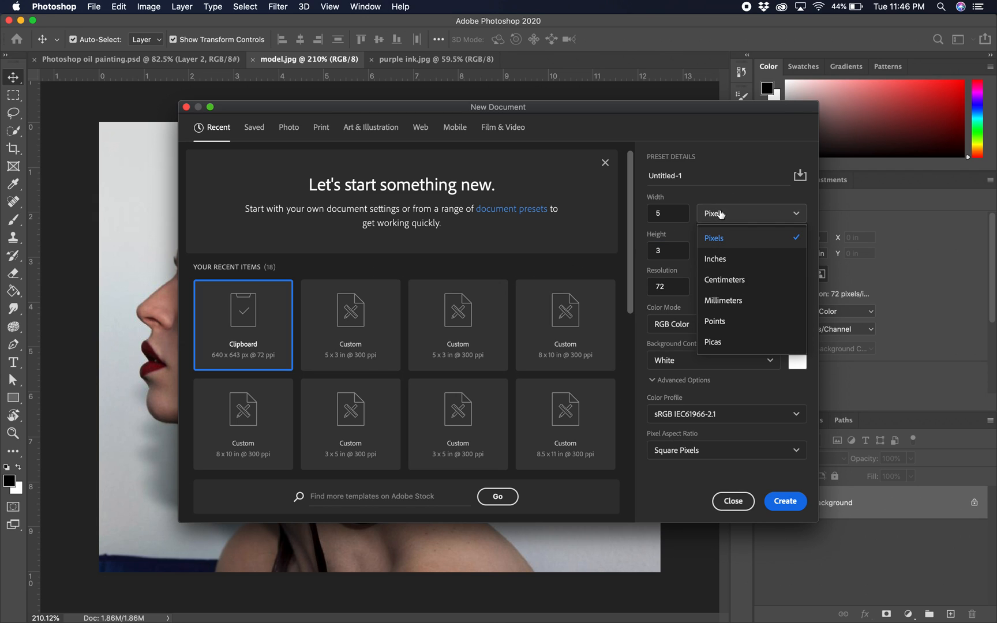
click(728, 259)
Step: Set the new document to 5 inches wide, 3 inches high and 300 pixels/inch, and create it
click(667, 213)
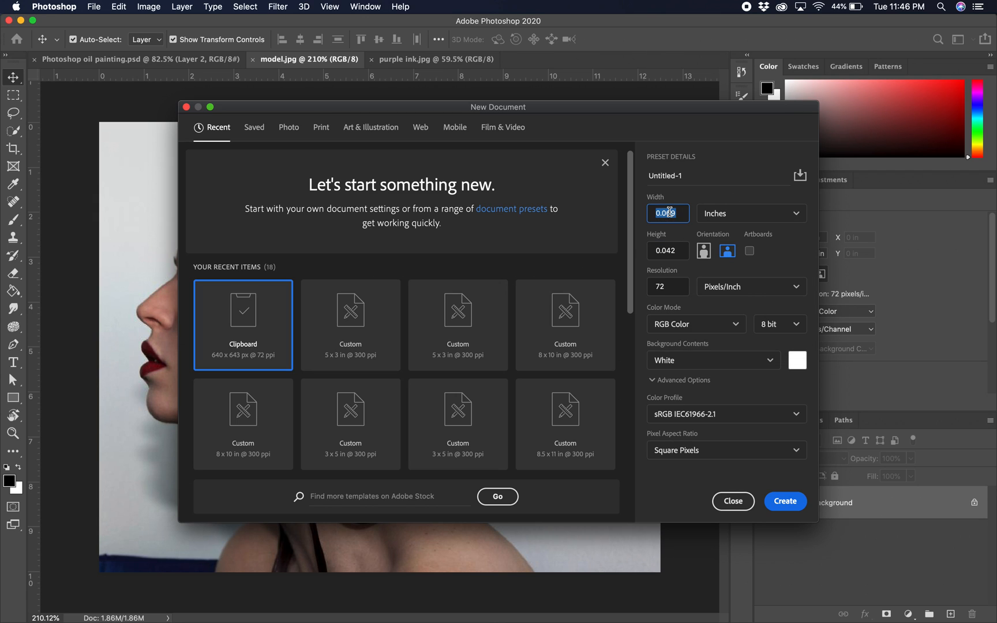
text(5)
click(671, 247)
text(3)
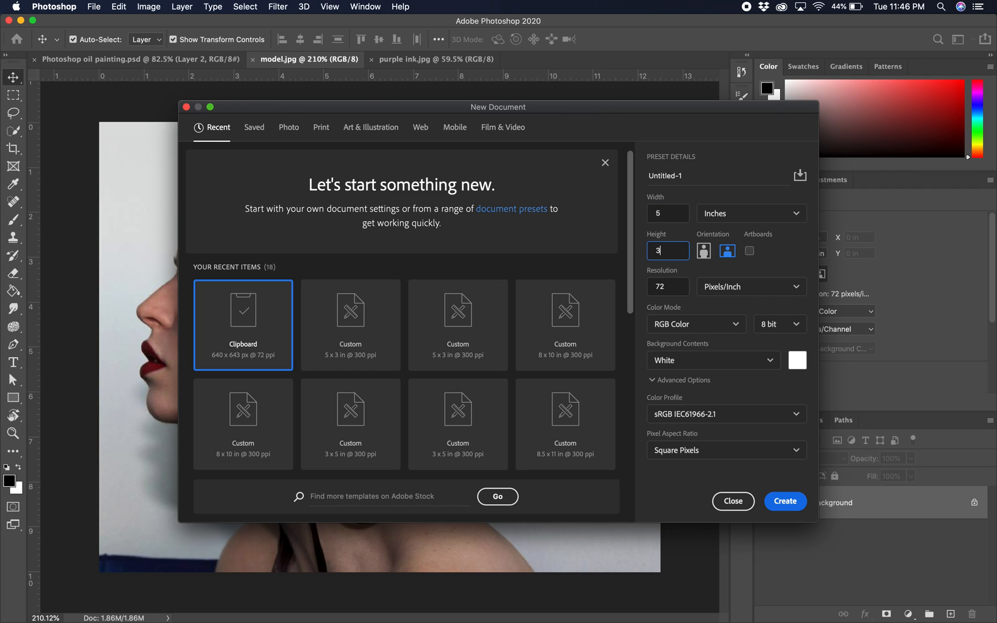
click(649, 291)
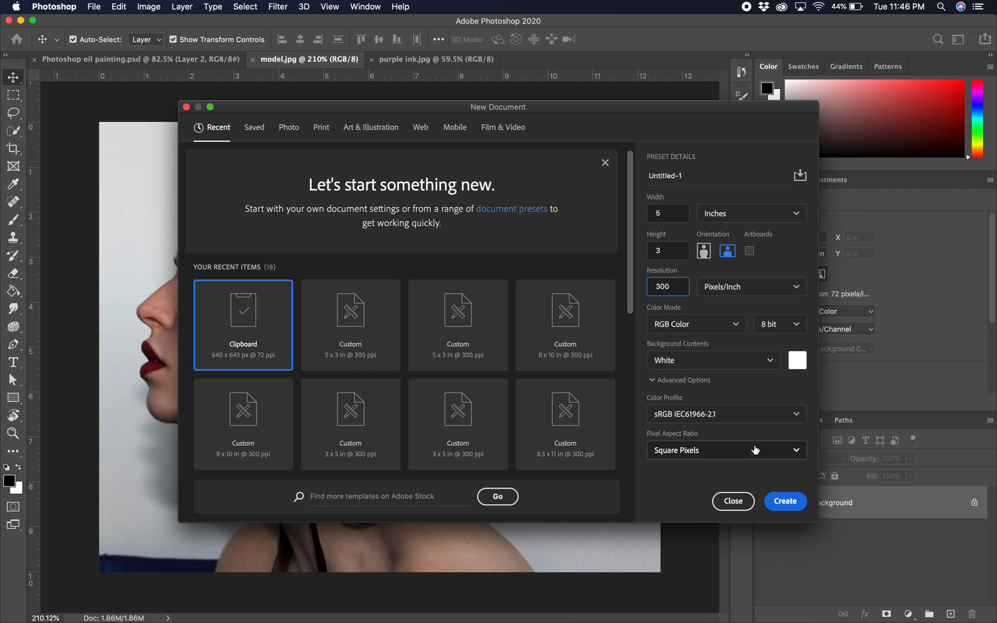
click(781, 502)
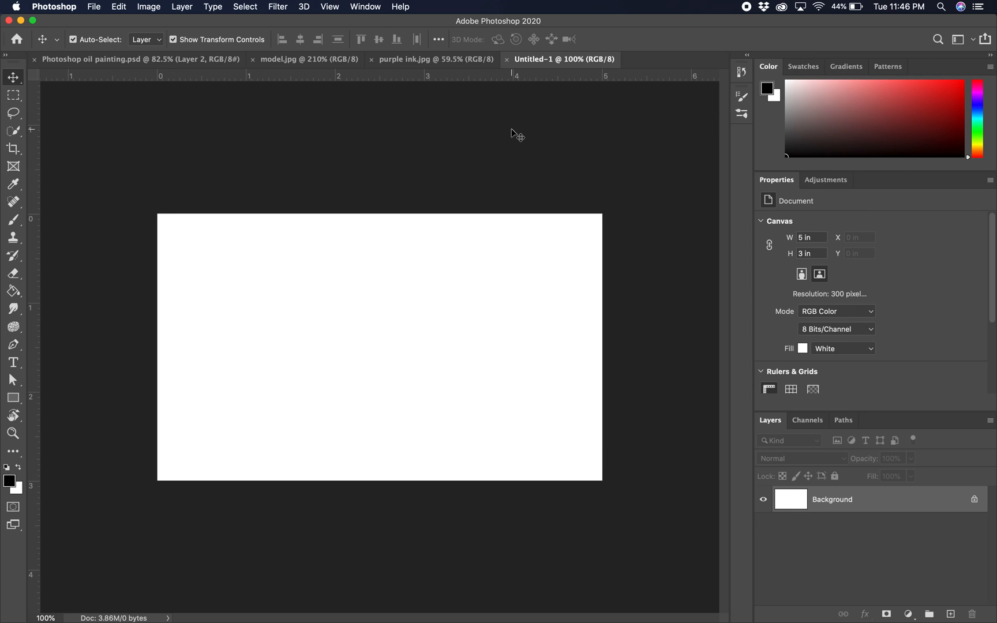
Step: Switch to the purple ink.jpg document and examine the fine edges of the ink cloud
click(423, 62)
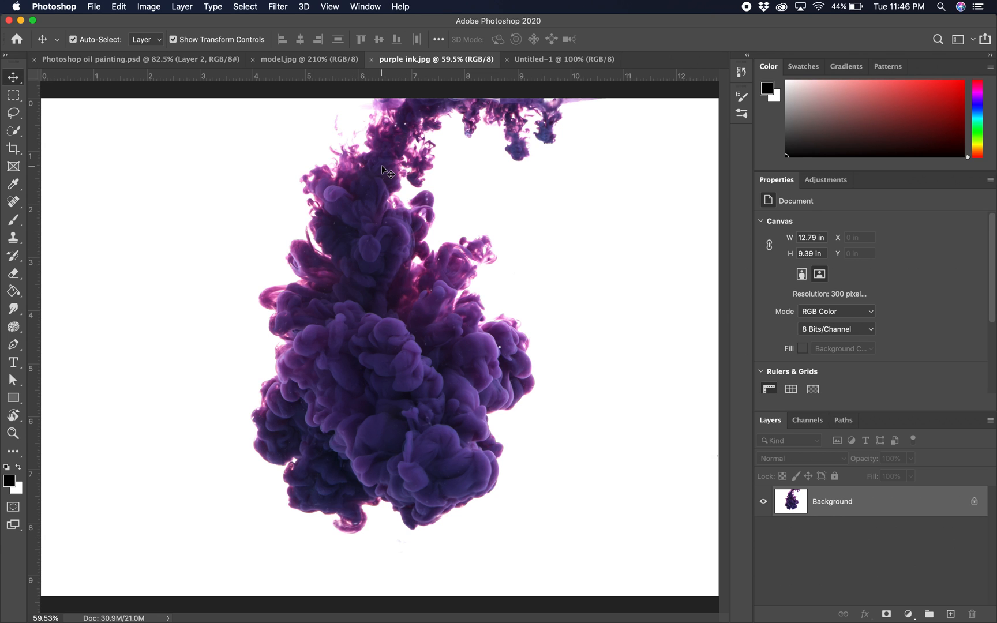
scroll(381, 165, up, 10)
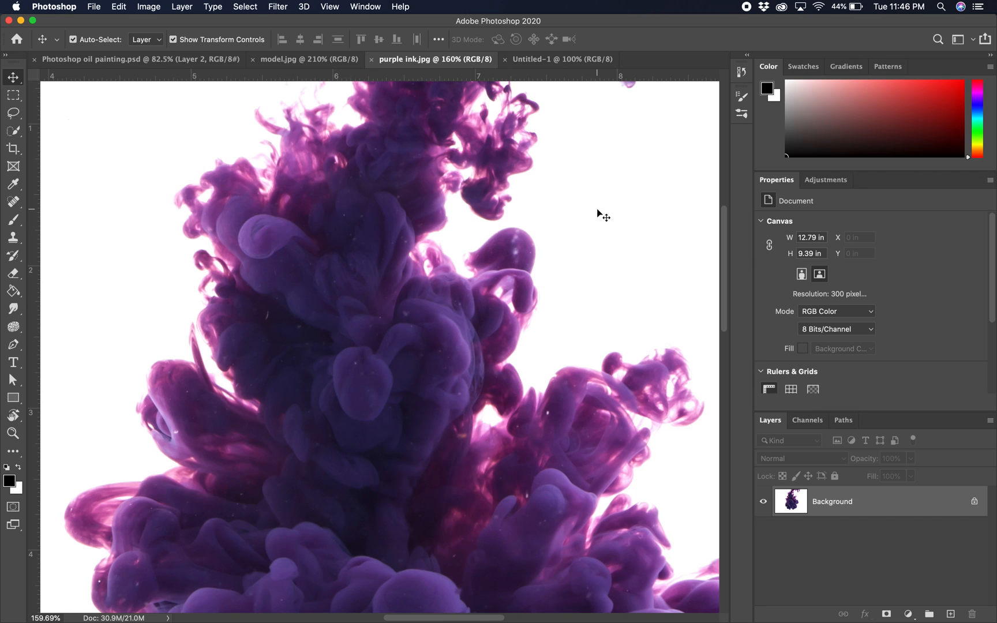
scroll(577, 169, up, 5)
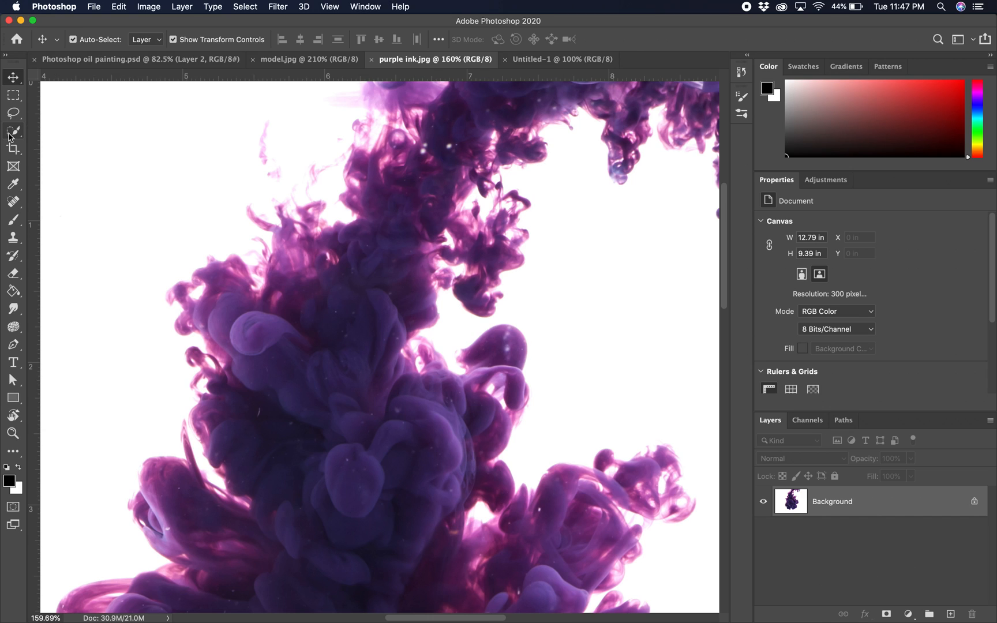
Step: Try to select the upper part of the ink with the Quick Selection tool, and clear the selection
click(13, 130)
mouse_move(455, 140)
mouse_down()
mouse_move(487, 110)
mouse_move(429, 160)
mouse_move(409, 218)
mouse_move(446, 222)
mouse_move(476, 297)
mouse_up()
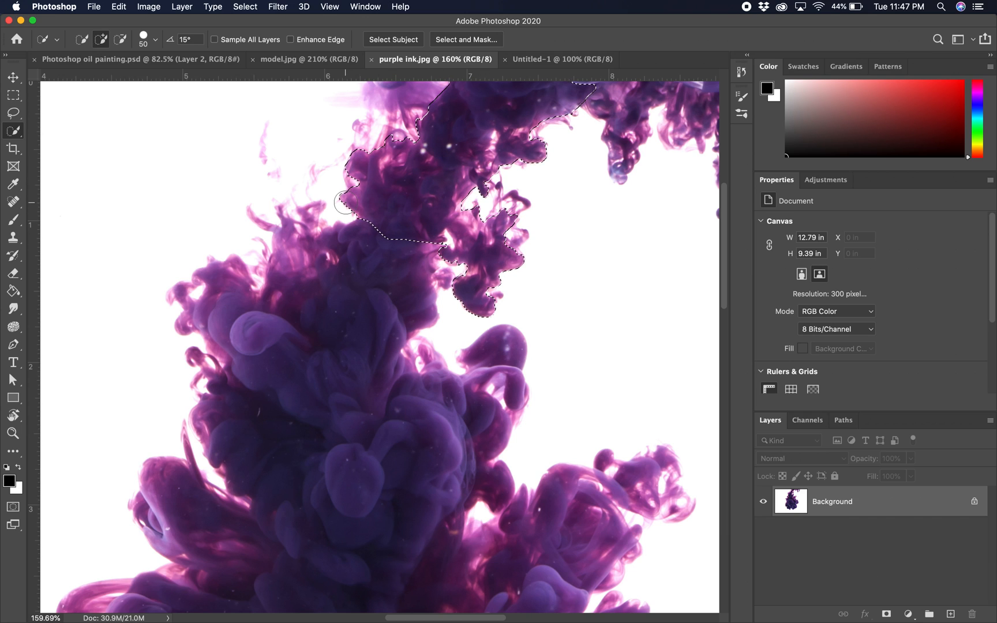
key(super+d)
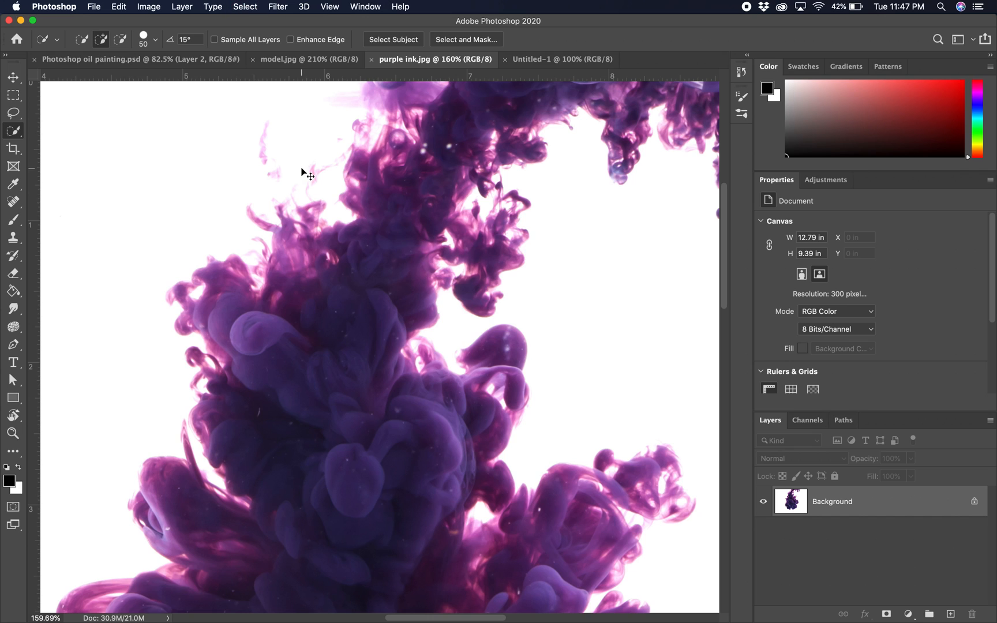
key(super+0)
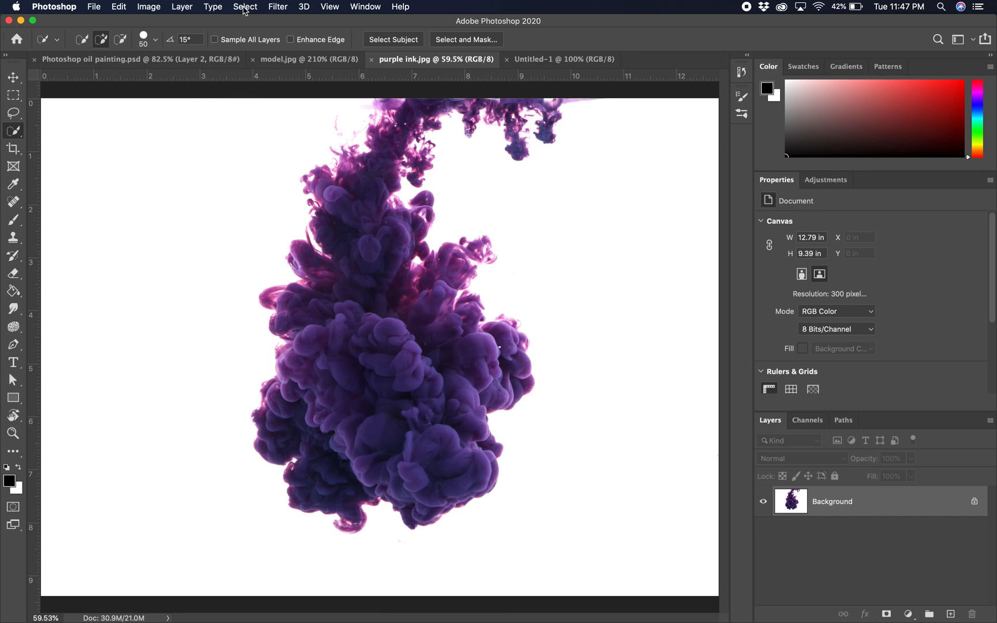
Step: Select the white background around the ink with Color Range, sampling the white and adjusting the fuzziness
click(245, 7)
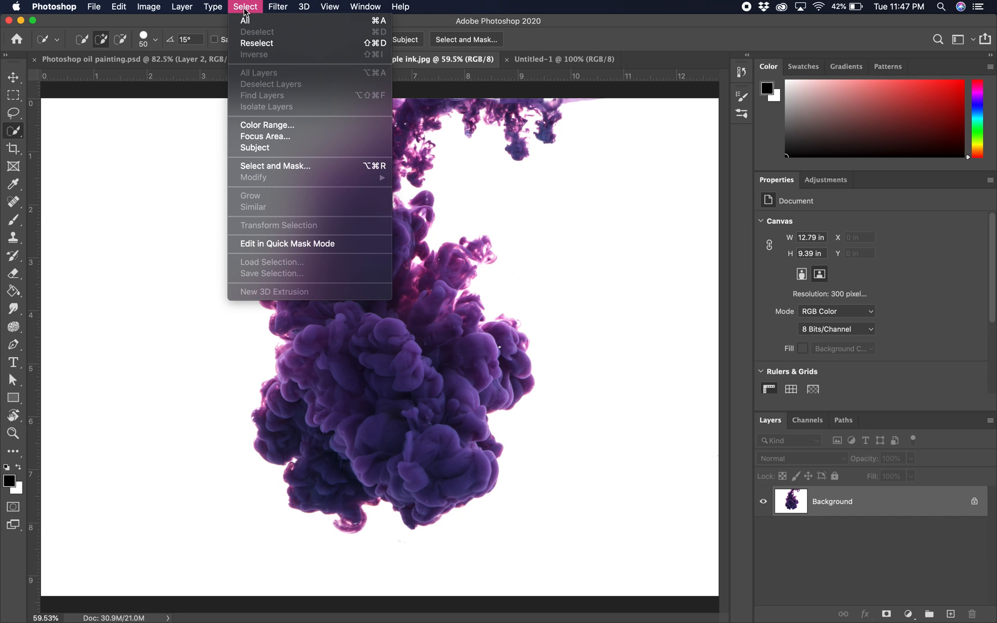
click(256, 125)
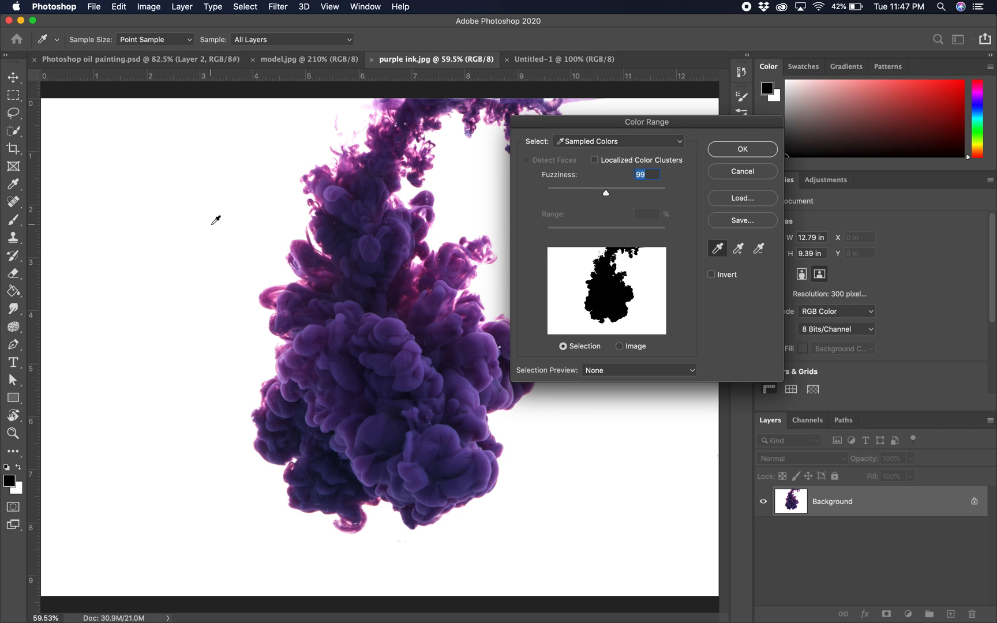
click(216, 223)
drag(608, 196, 611, 197)
key(Return)
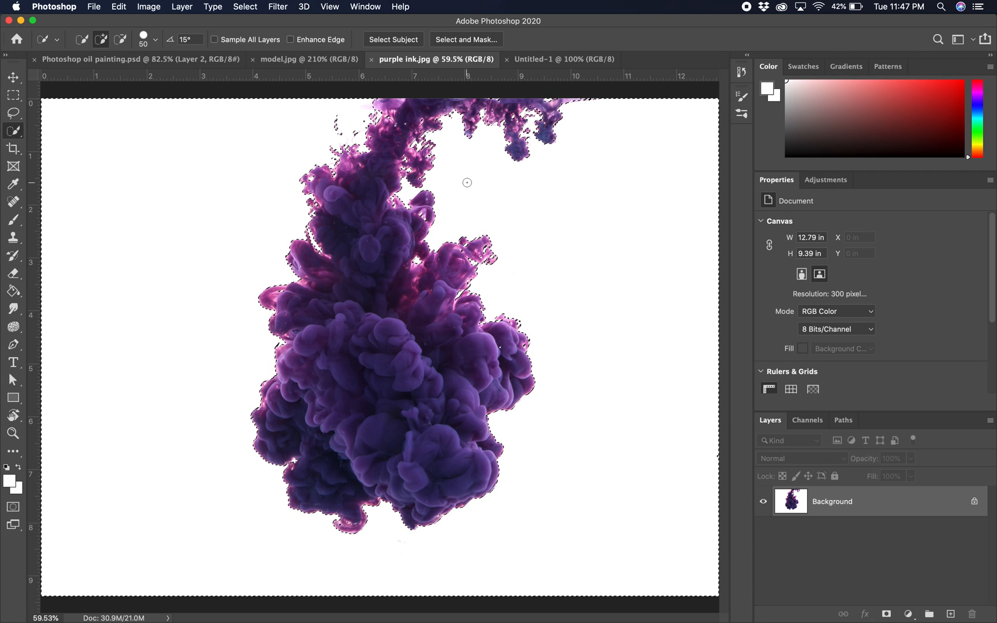
Step: Check the selection edges around the ink and invert the selection to pick the ink instead of the background
scroll(412, 179, up, 5)
scroll(412, 179, up, 10)
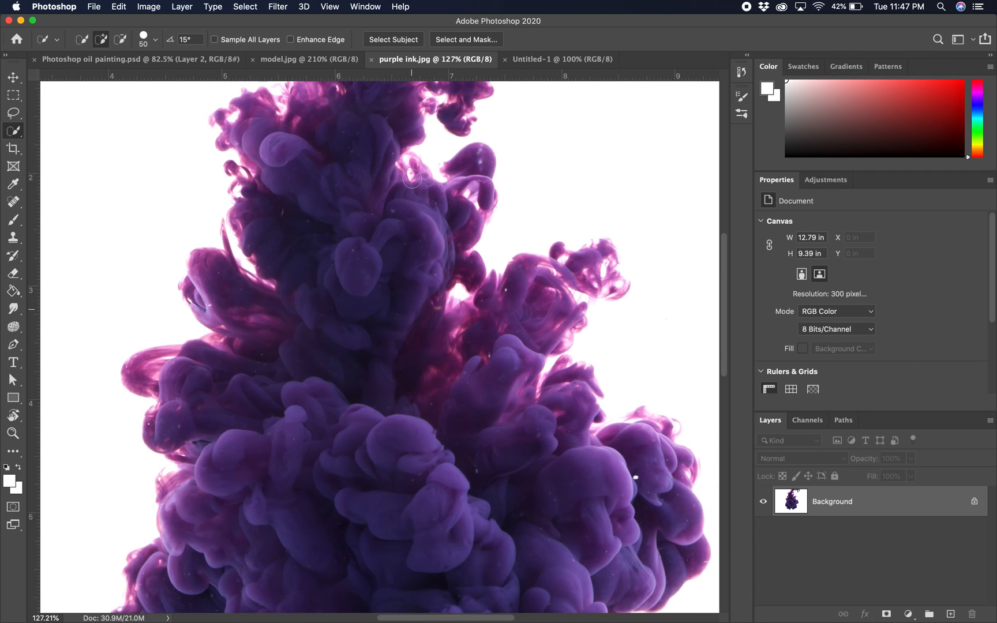
scroll(412, 179, up, 3)
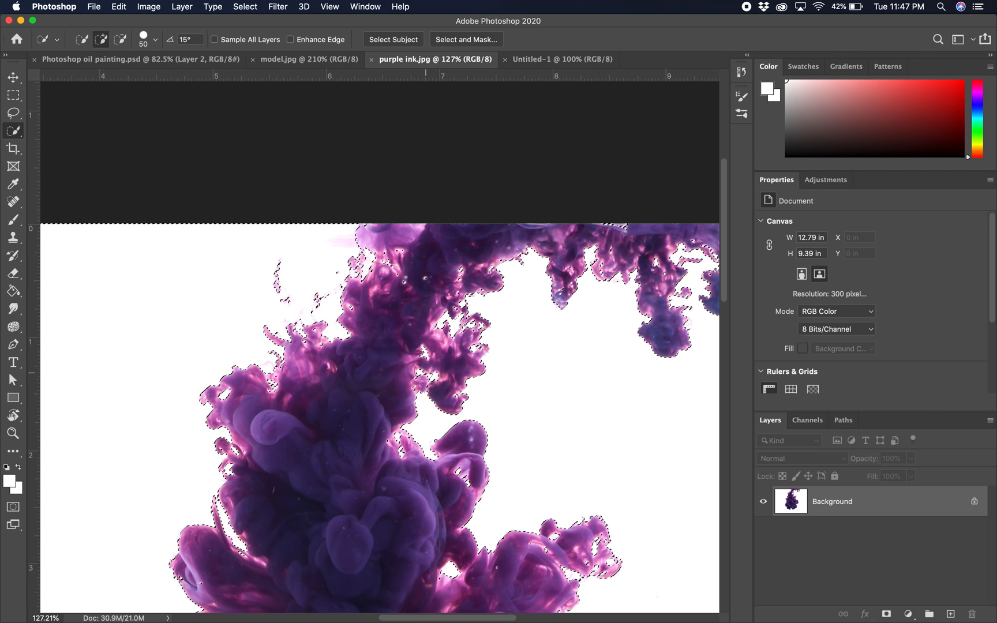
key(super+0)
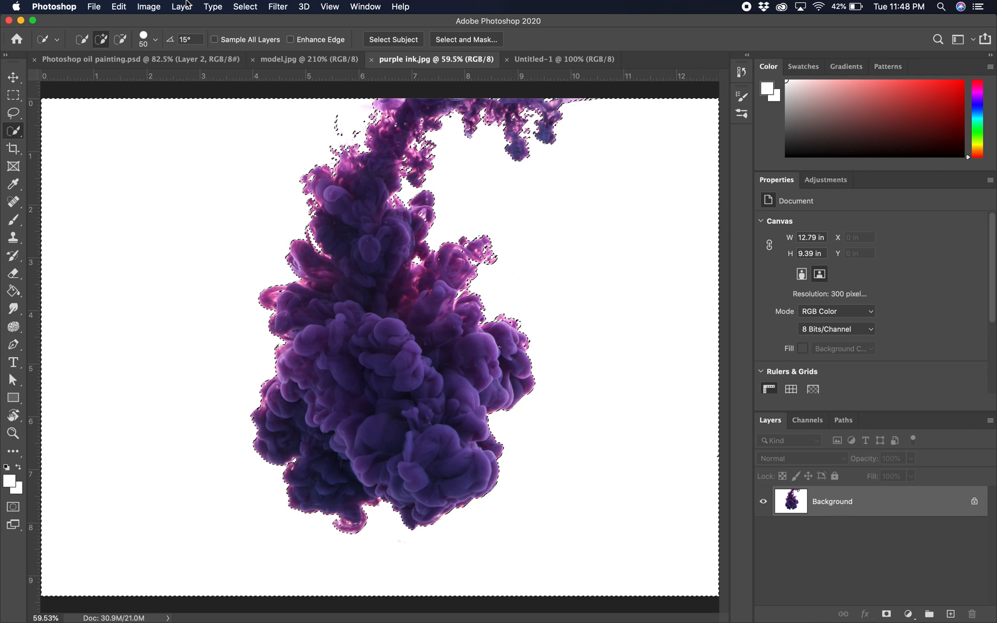
click(245, 7)
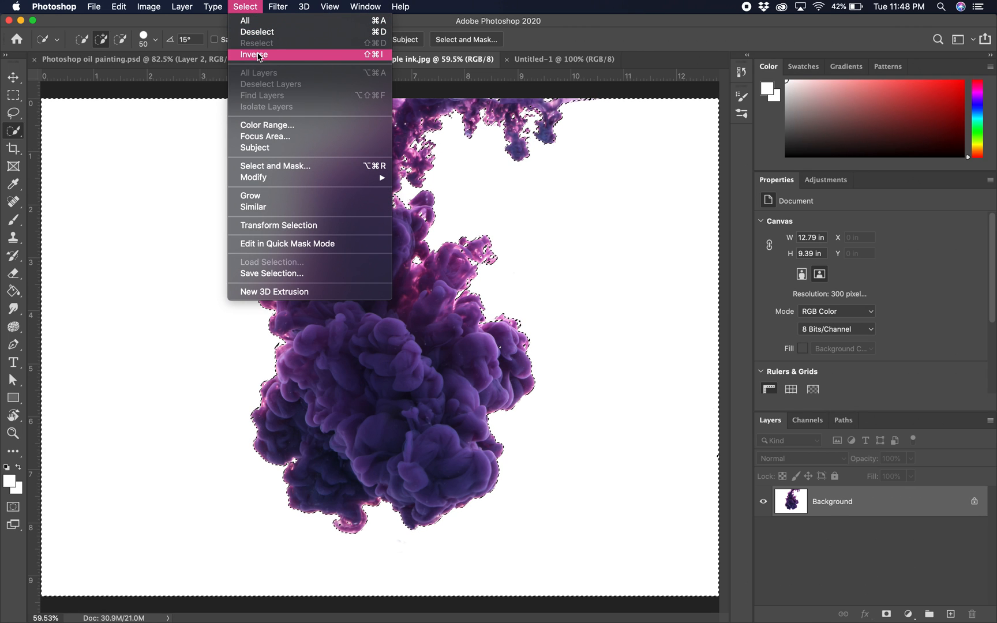
click(255, 54)
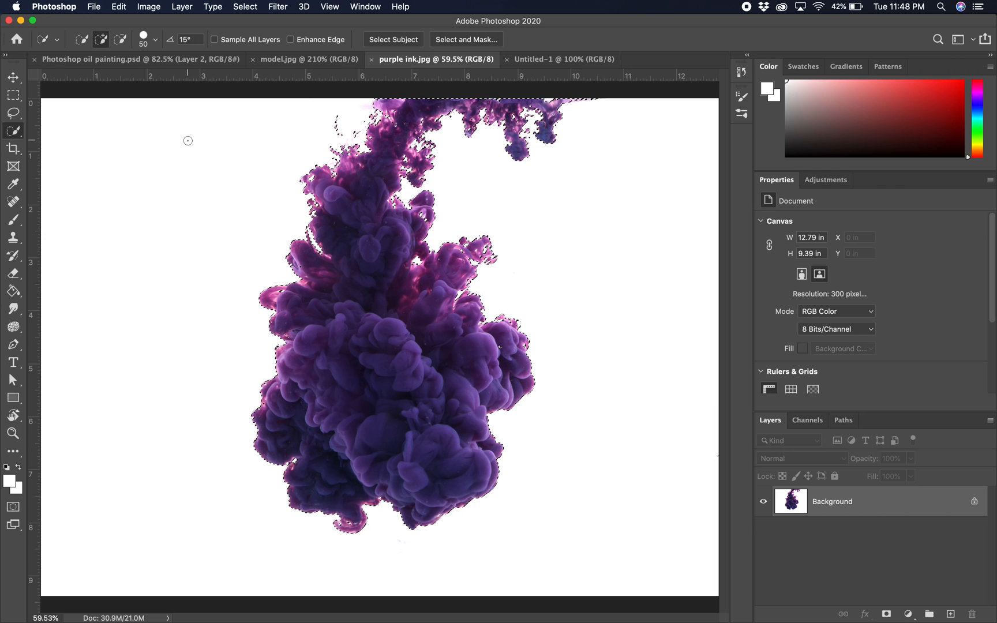
Step: Copy the selected ink and paste it into the blank Untitled-1 document
click(120, 7)
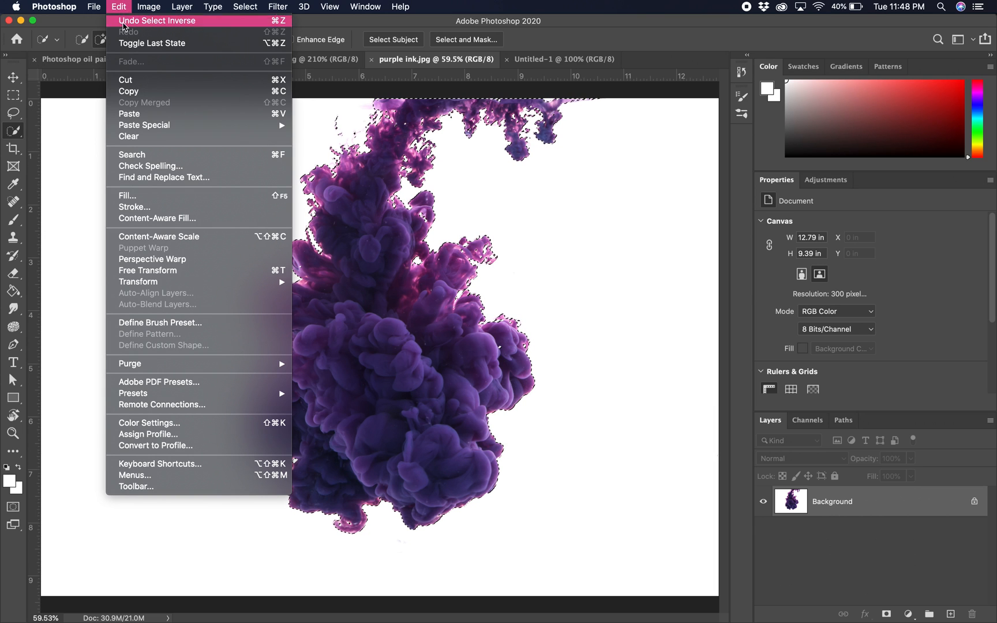
click(140, 91)
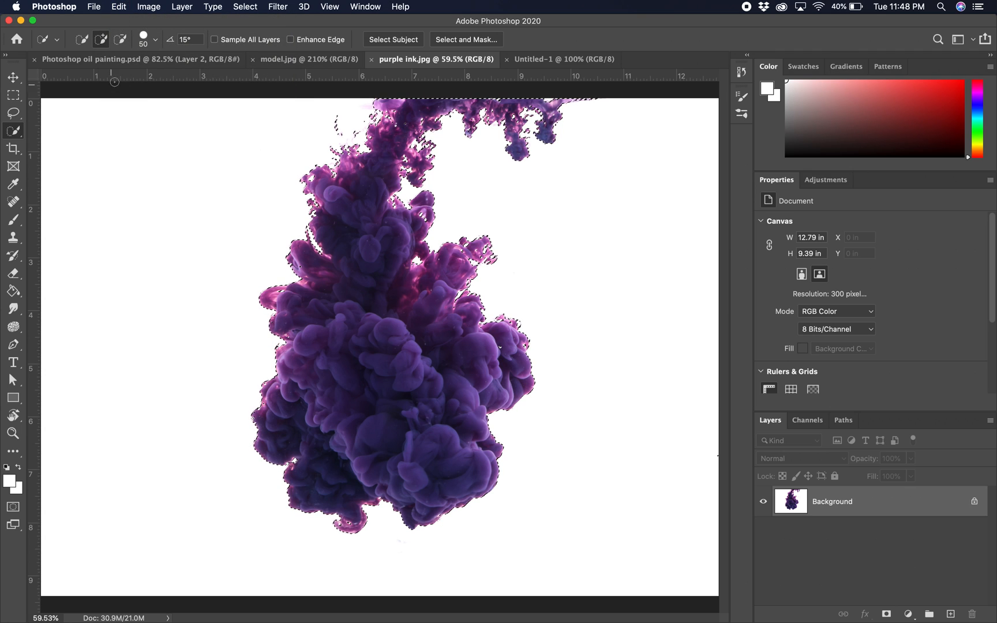
click(530, 60)
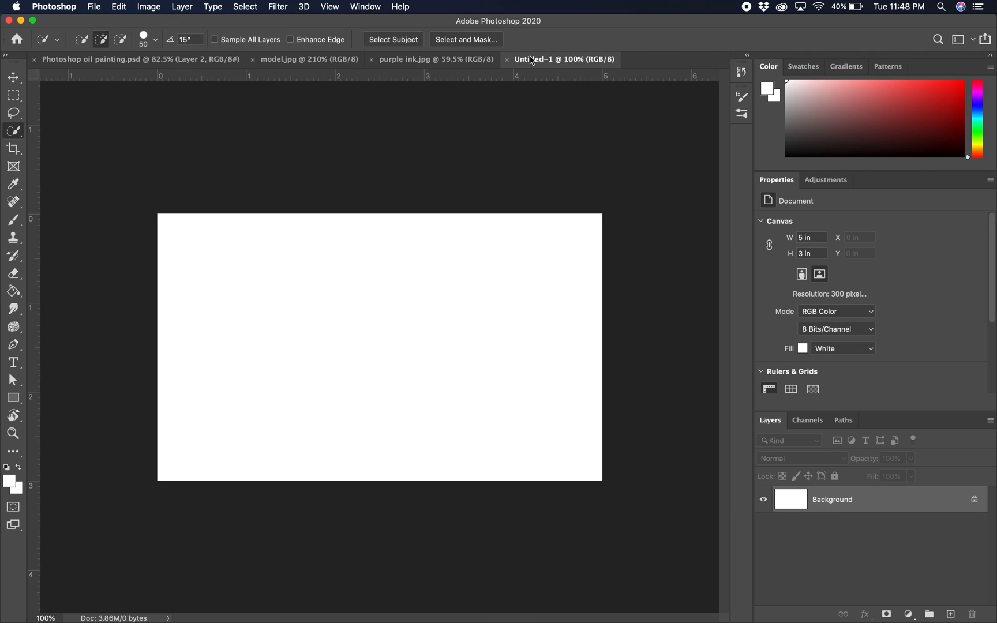
key(super+v)
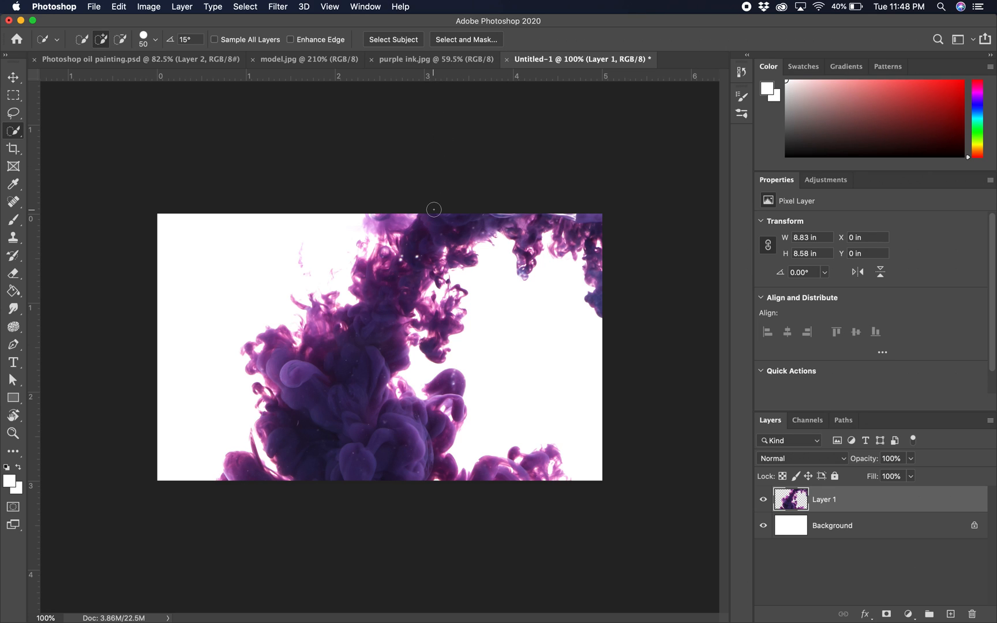
Step: Scale the pasted ink layer down to 51% and rotate it 90 degrees clockwise
scroll(417, 224, down, 2)
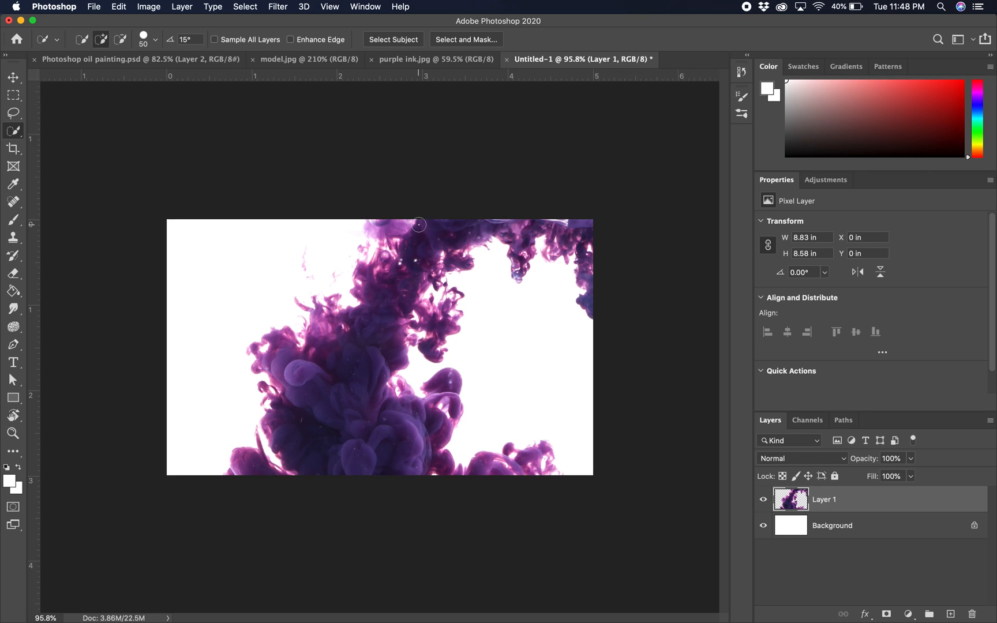
click(13, 77)
drag(181, 226, 572, 514)
mouse_move(591, 584)
mouse_down()
mouse_move(391, 363)
mouse_move(294, 195)
mouse_up()
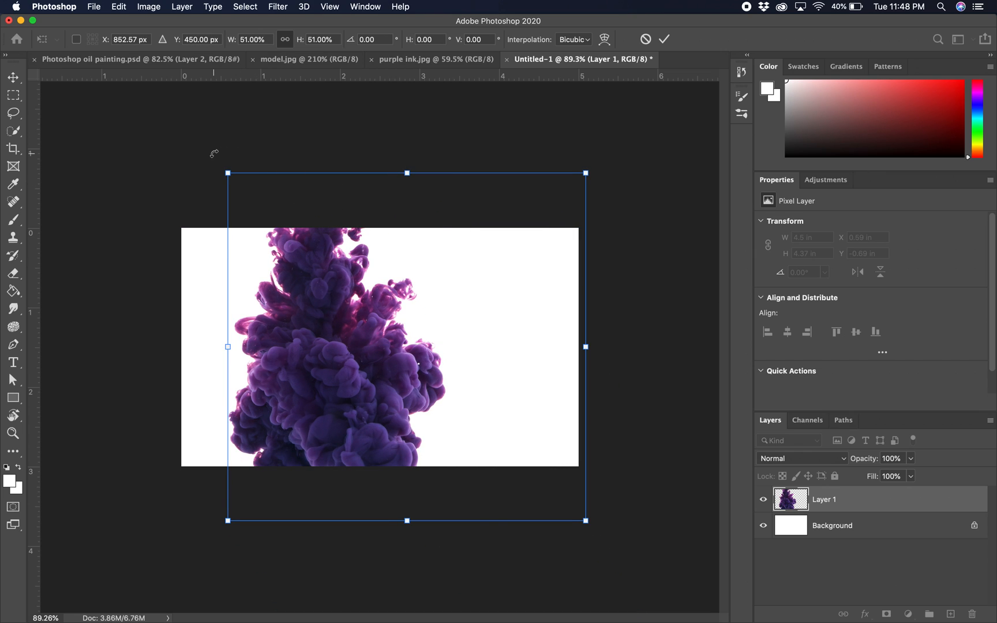
drag(214, 153, 602, 144)
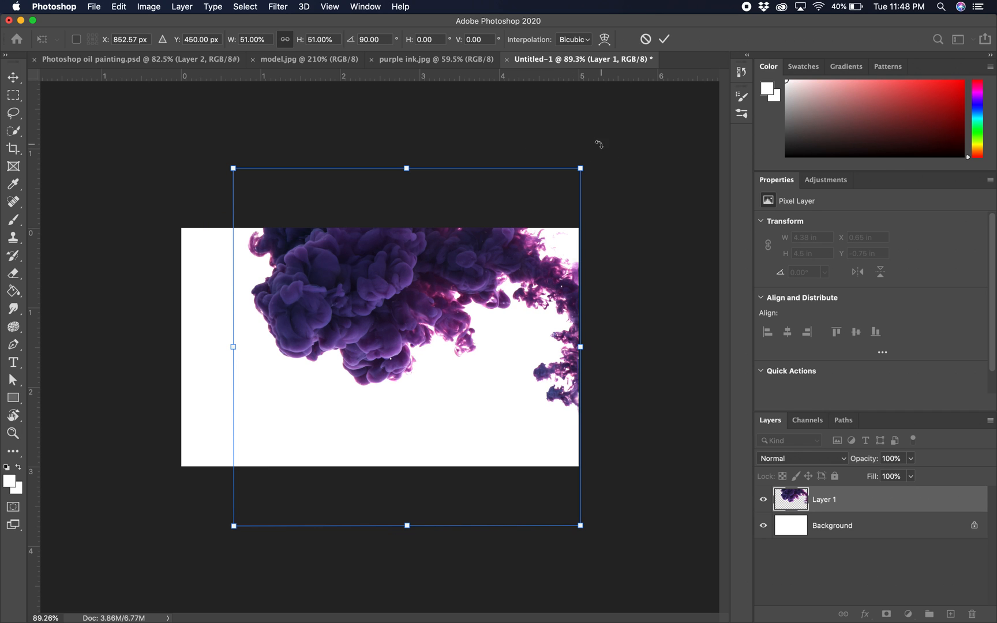
Step: Move the rotated ink down onto the canvas and stretch it horizontally to about 4.82 inches wide
drag(467, 268, 464, 336)
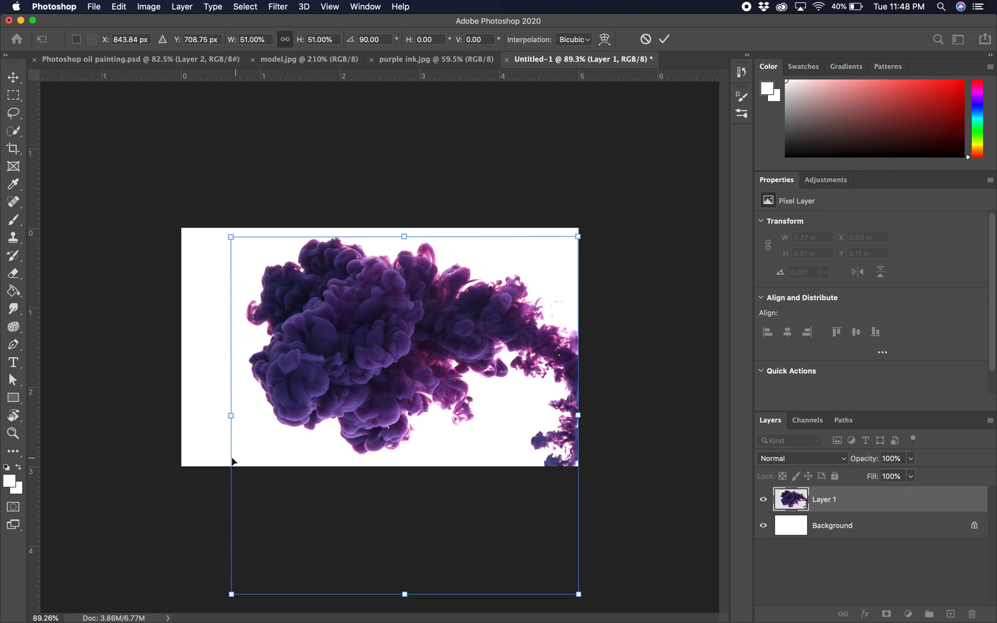
drag(230, 415, 195, 414)
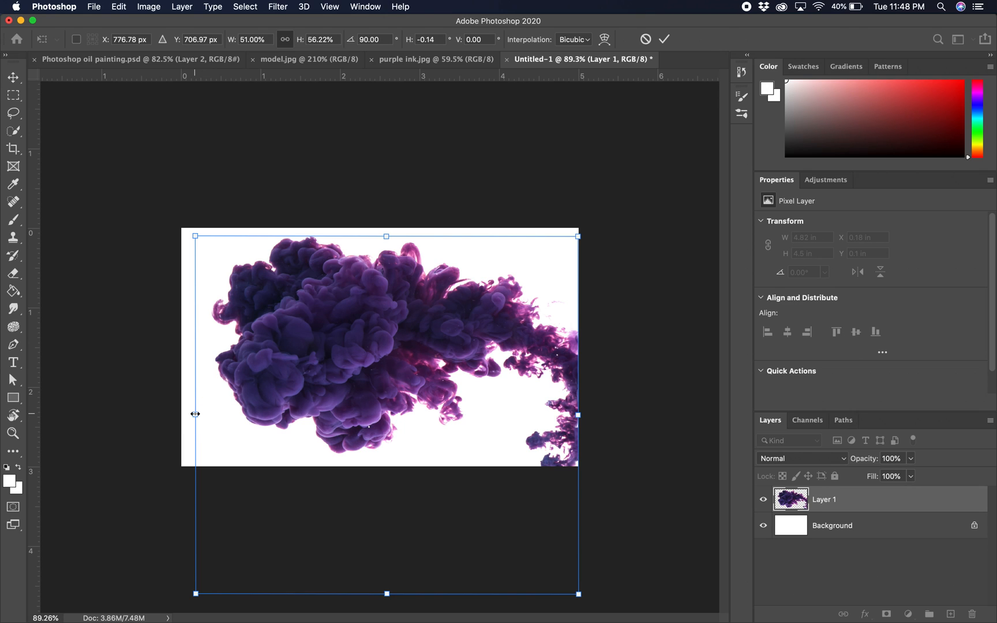
key(Return)
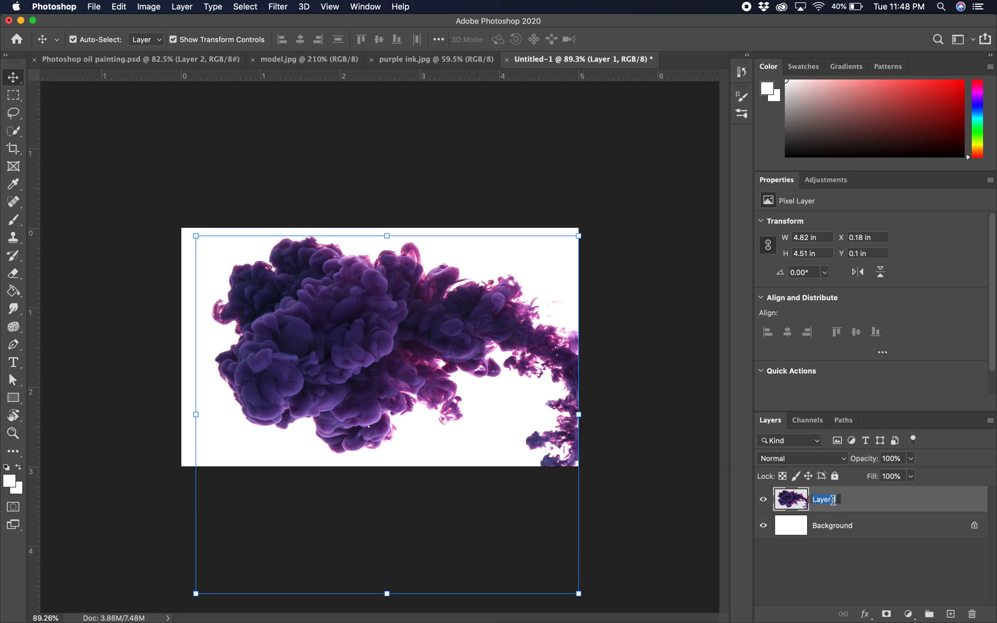
Step: Rename the pasted ink layer as ink
text(ink)
key(Return)
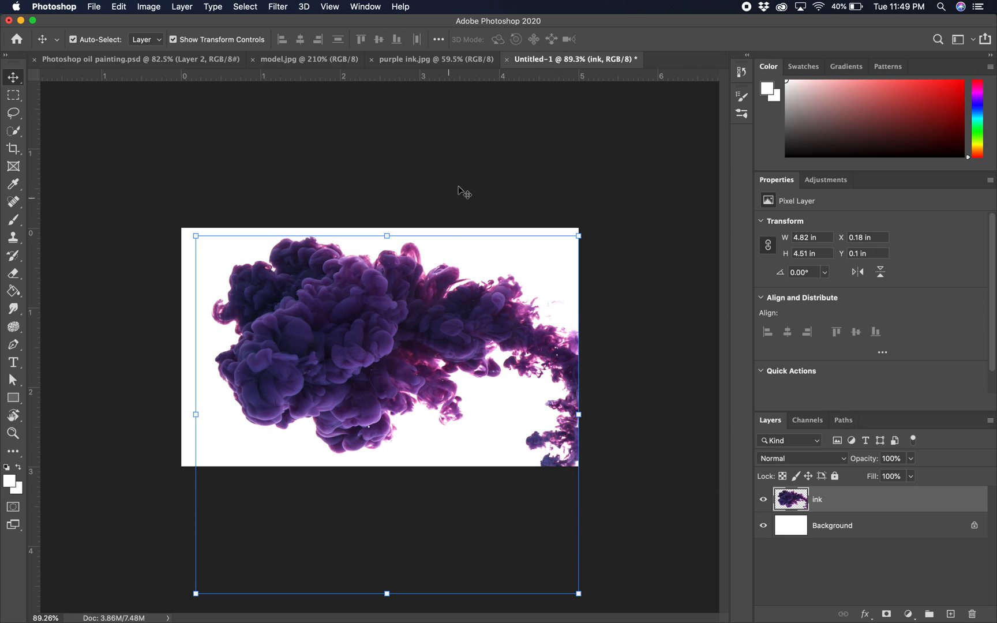
Step: Select the model's head, hair and shoulders in model.jpg with the Quick Selection tool
click(308, 63)
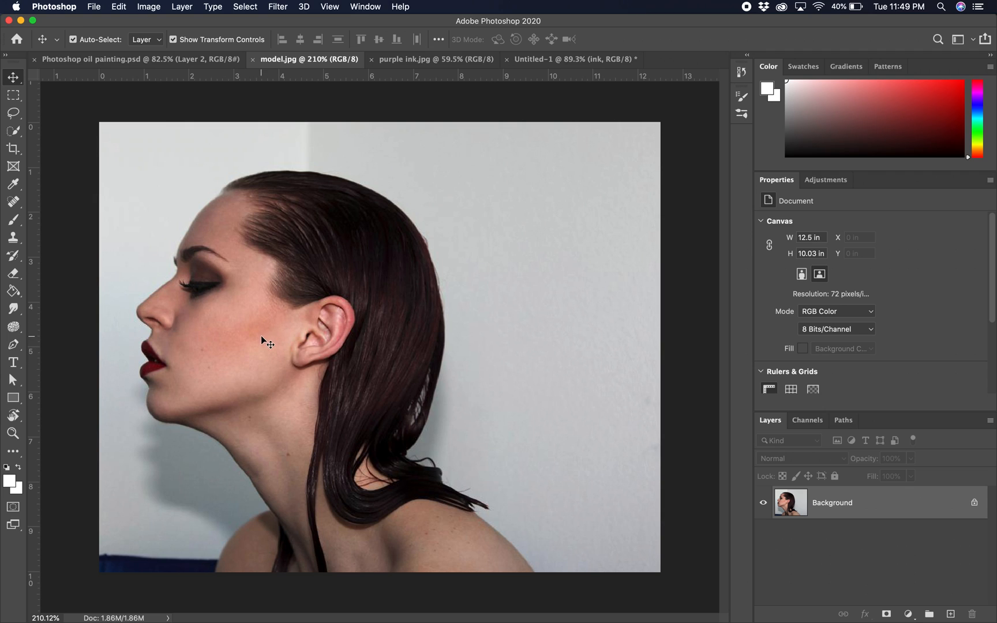
click(15, 132)
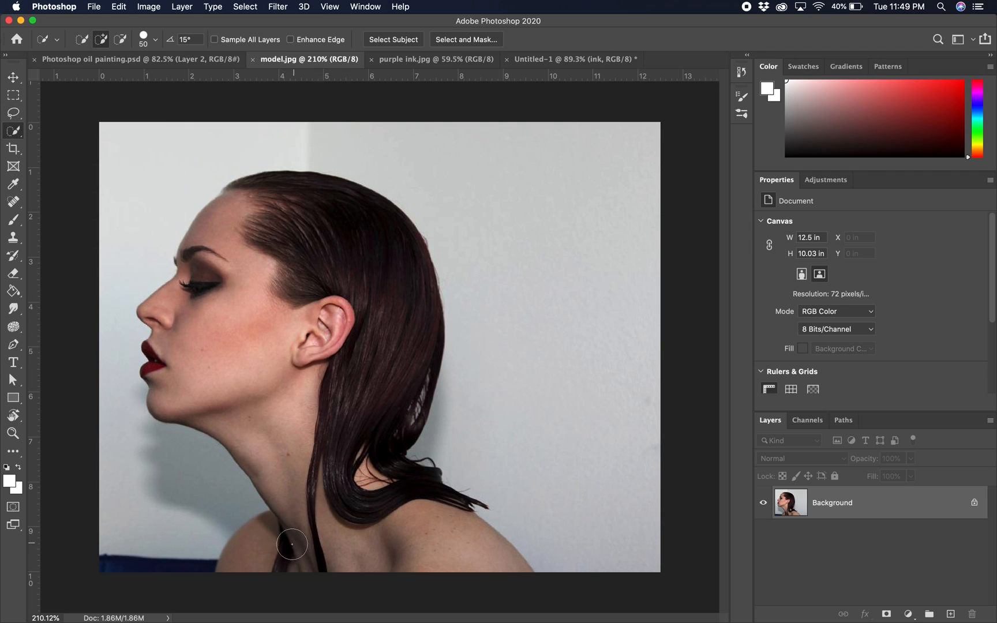
mouse_move(266, 551)
mouse_down()
mouse_move(419, 540)
mouse_move(329, 454)
mouse_move(363, 343)
mouse_move(358, 311)
mouse_move(327, 269)
mouse_move(287, 273)
mouse_move(249, 344)
mouse_move(270, 384)
mouse_up()
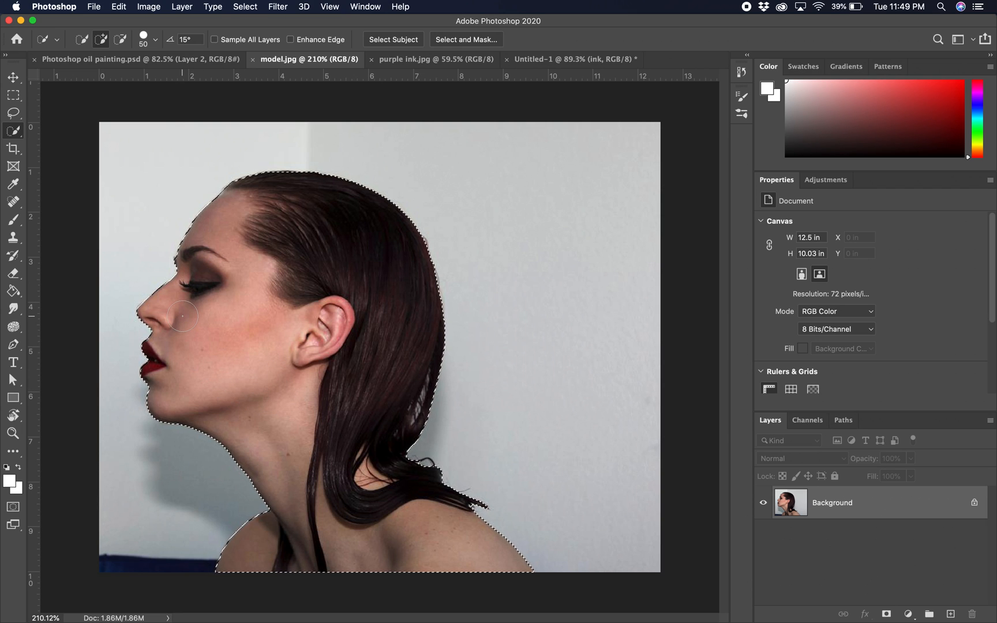
Step: Examine the selection edge up close around the model's face, hair, neck and shoulders
scroll(188, 324, up, 5)
scroll(190, 314, left, 5)
scroll(194, 314, up, 3)
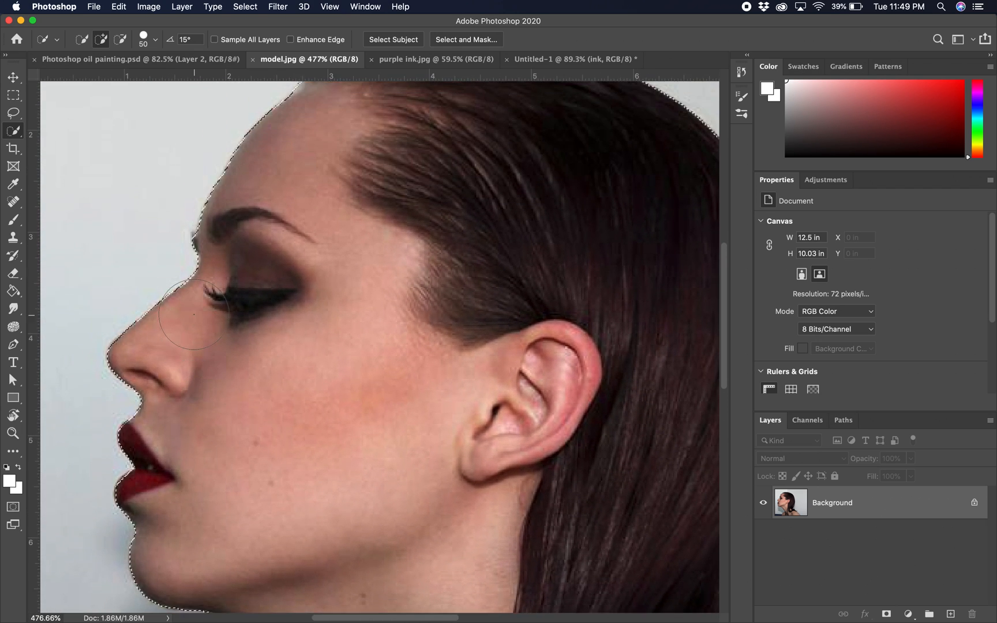
scroll(280, 254, up, 3)
scroll(280, 254, right, 2)
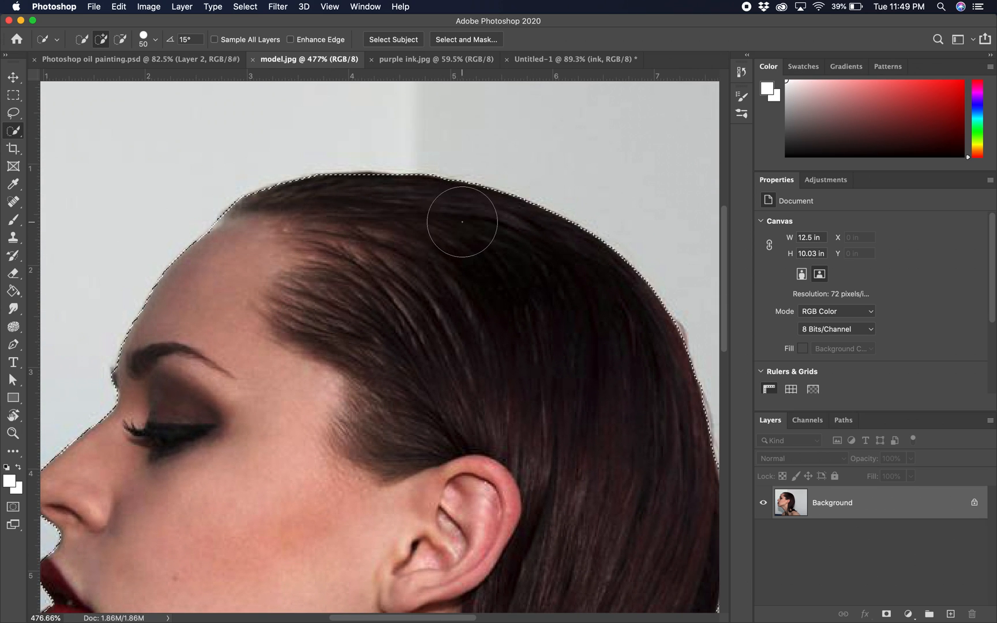
scroll(494, 234, down, 2)
scroll(494, 234, right, 3)
scroll(494, 237, down, 8)
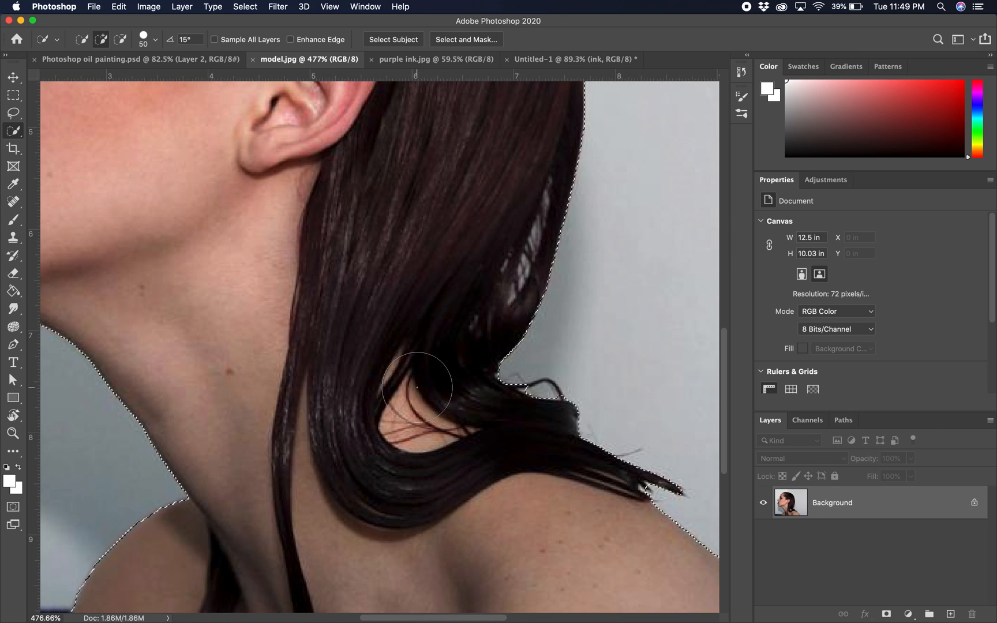
key(super+0)
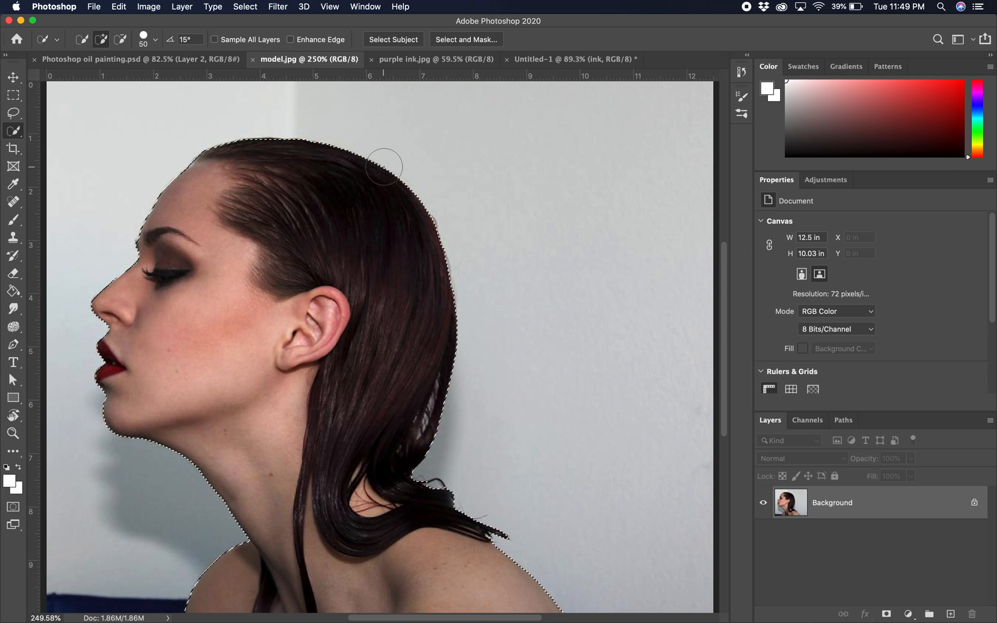
Step: Copy the selected model into the Untitled-1 document and move it down and left so it meets the canvas's lower edge
click(565, 60)
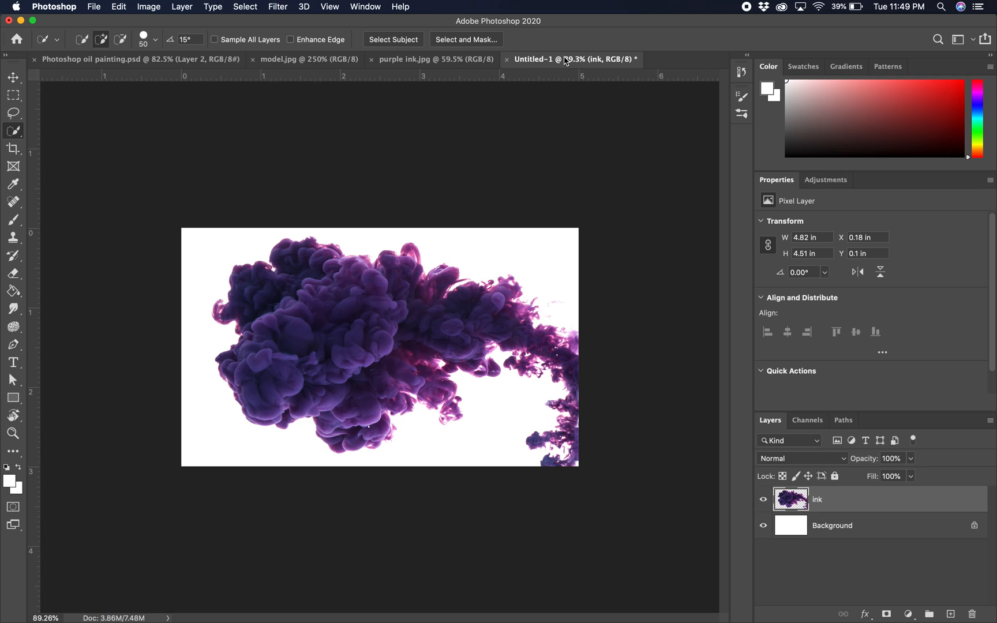
key(super+v)
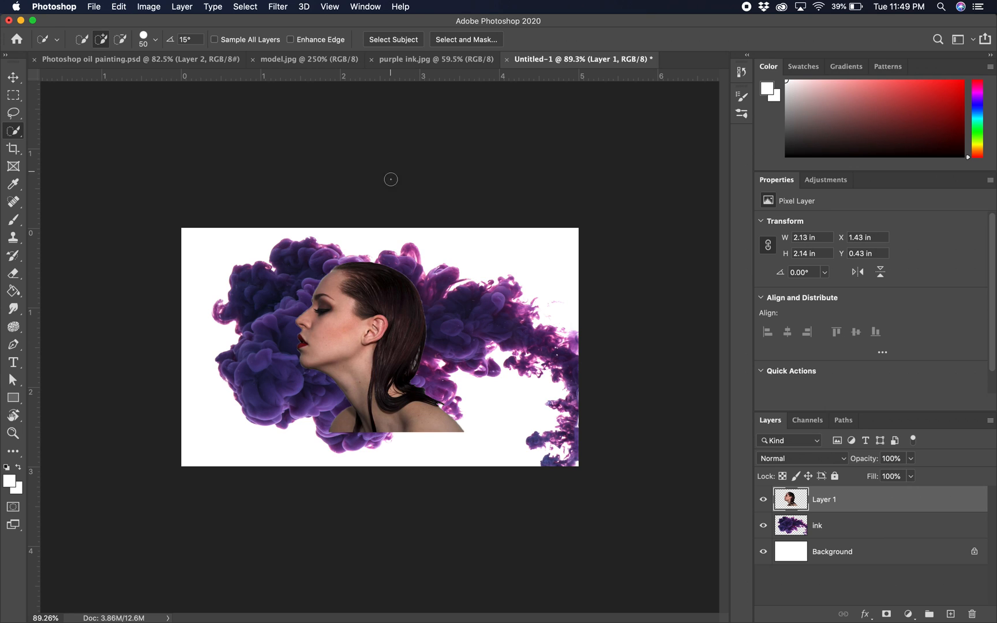
click(13, 77)
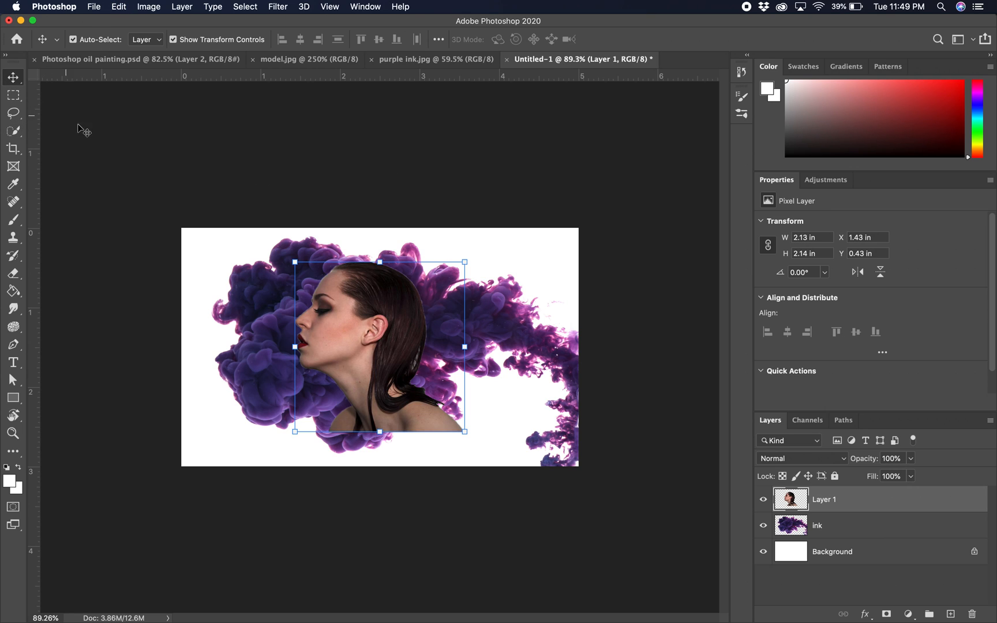
mouse_move(362, 317)
mouse_down()
mouse_move(332, 352)
mouse_move(307, 352)
mouse_up()
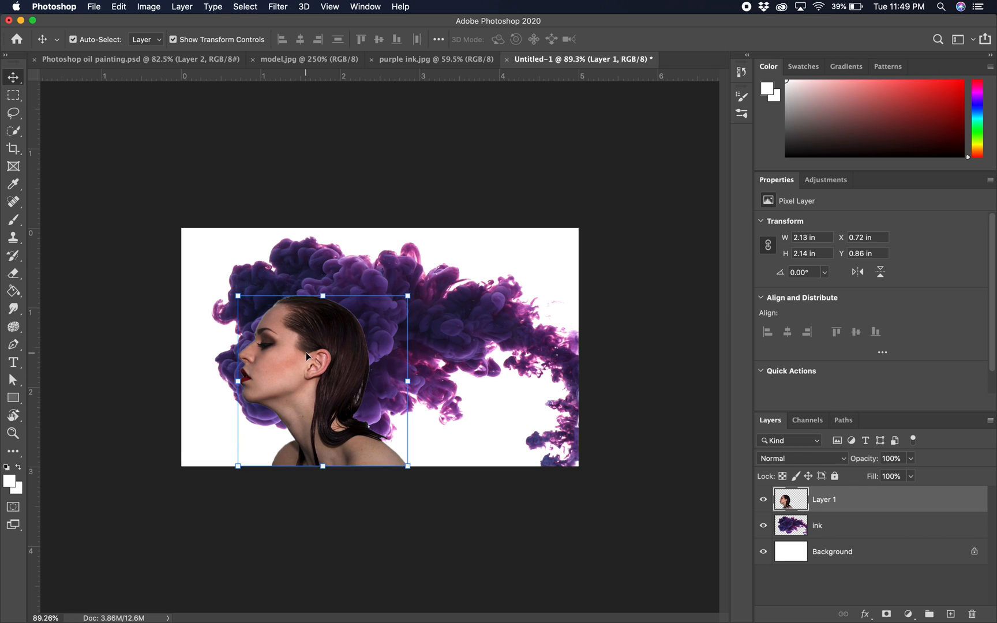
Step: Scale the model layer up proportionally to about 2.54 inches wide, keeping the shoulders on the canvas's lower edge
drag(408, 297, 449, 255)
drag(370, 322, 357, 326)
drag(435, 255, 428, 263)
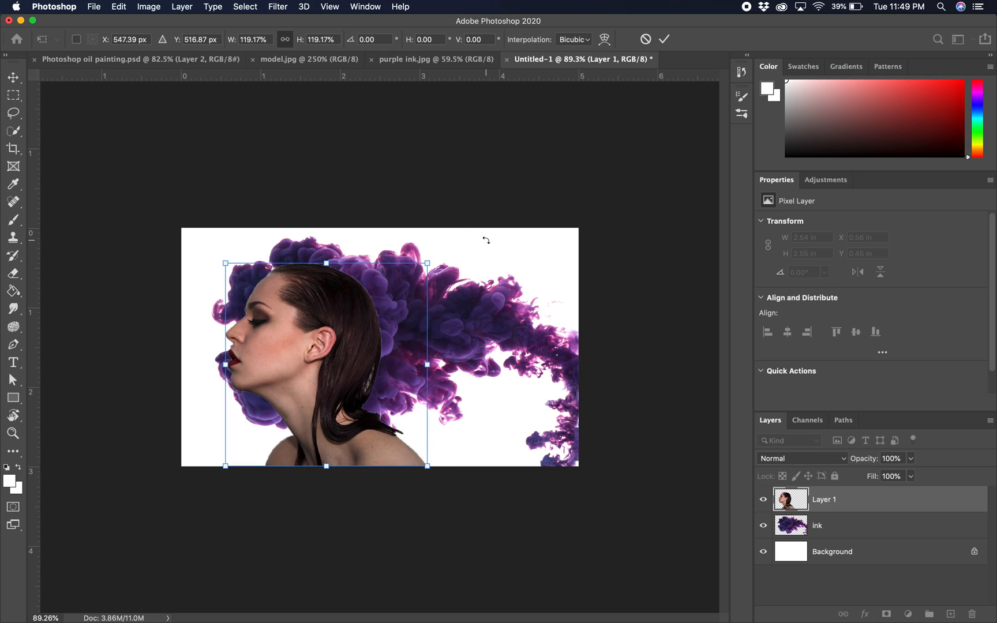
key(Return)
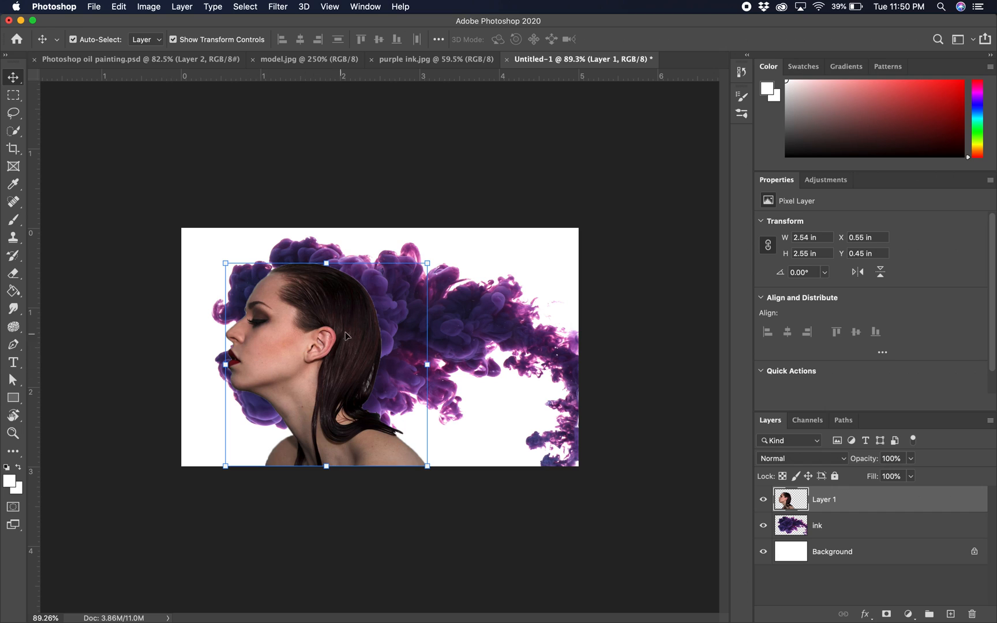
Step: Briefly hide Layer 1 to check the ink behind the model, and add a layer mask to the ink layer
click(764, 500)
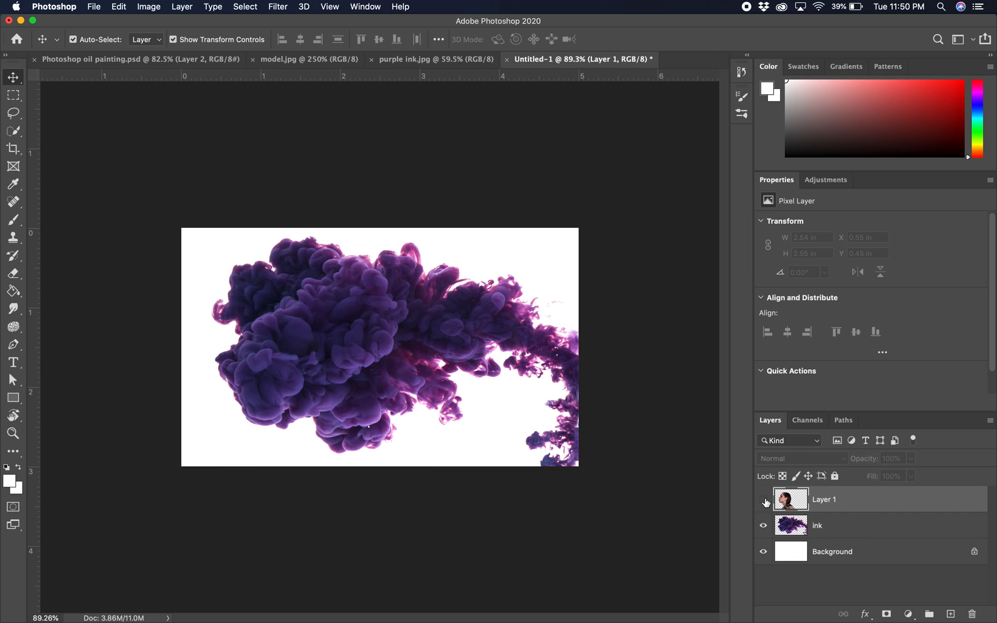
click(764, 499)
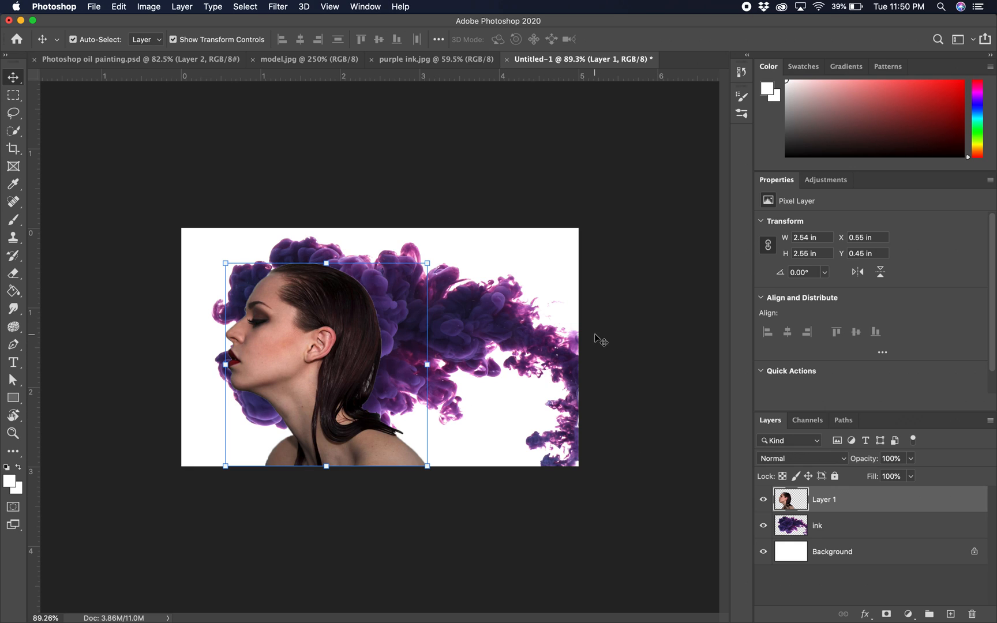
click(884, 527)
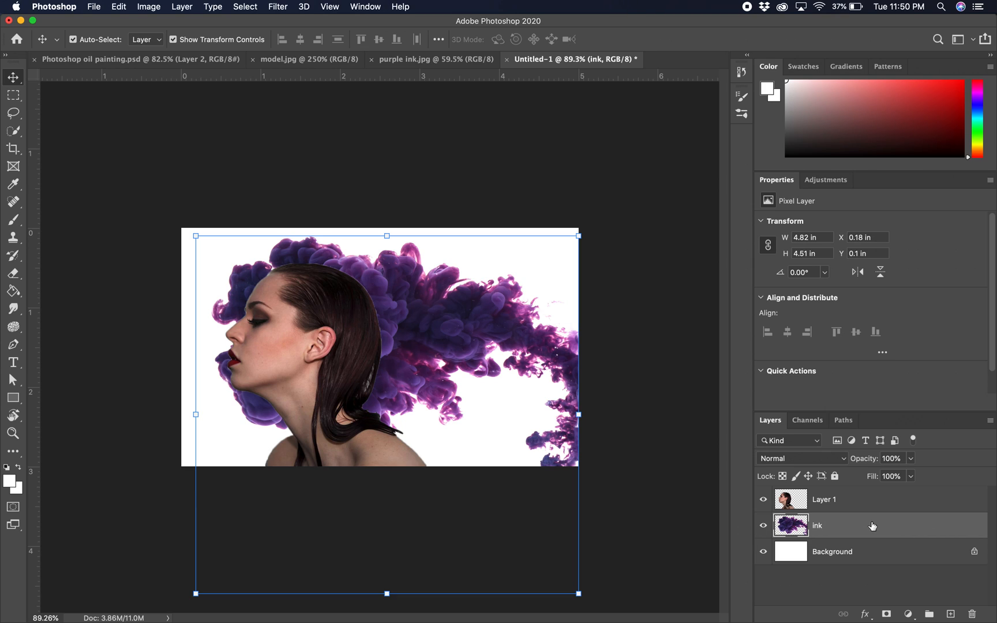
click(887, 615)
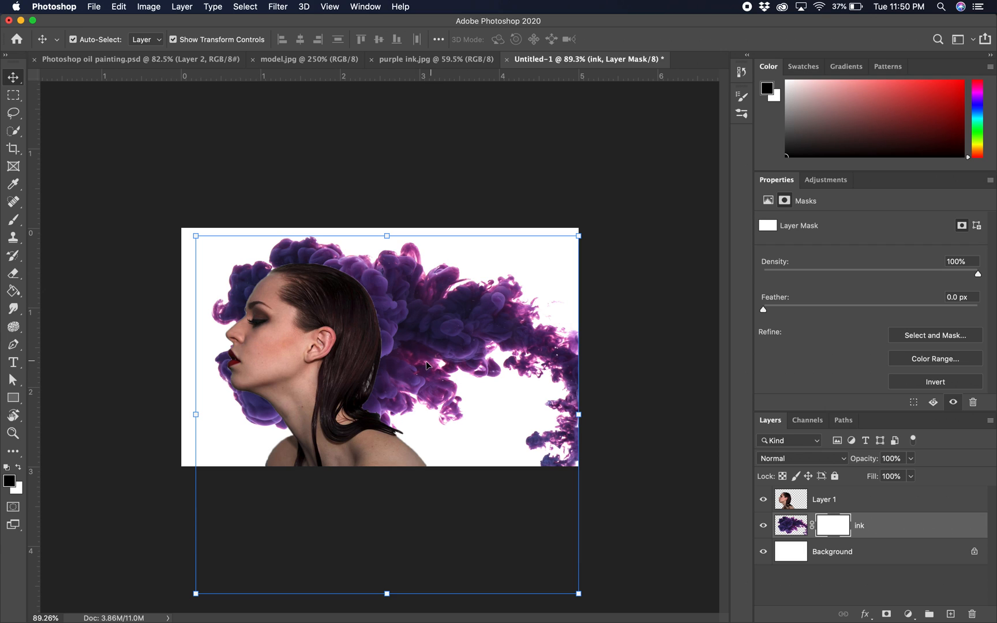
Step: Briefly hide the ink and Background layers for comparison, and load the pixels of Layer 1 as a selection
click(893, 502)
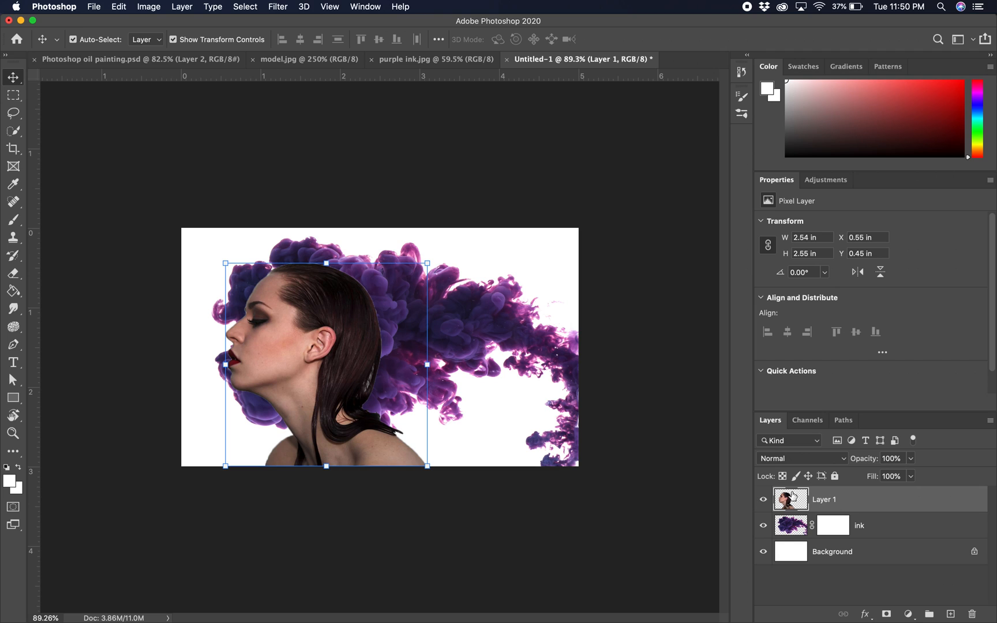
click(763, 525)
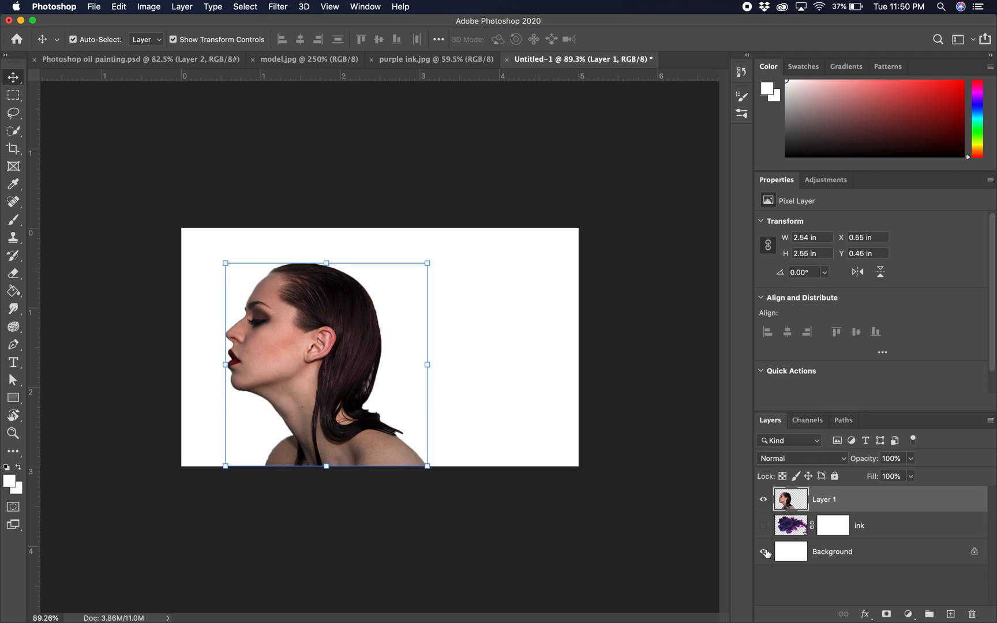
click(763, 552)
click(763, 552)
click(763, 525)
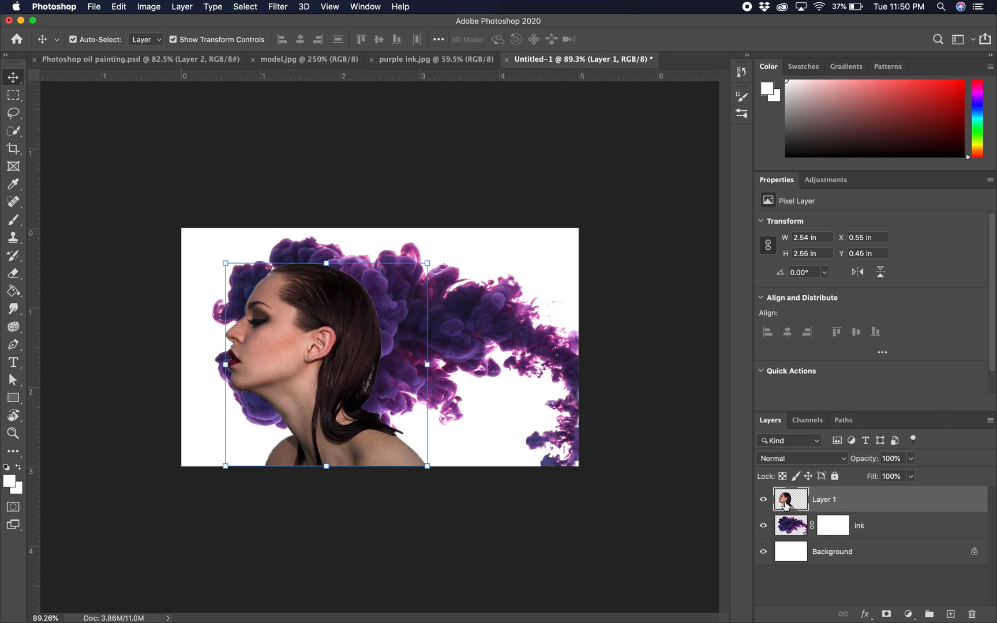
right_click(785, 506)
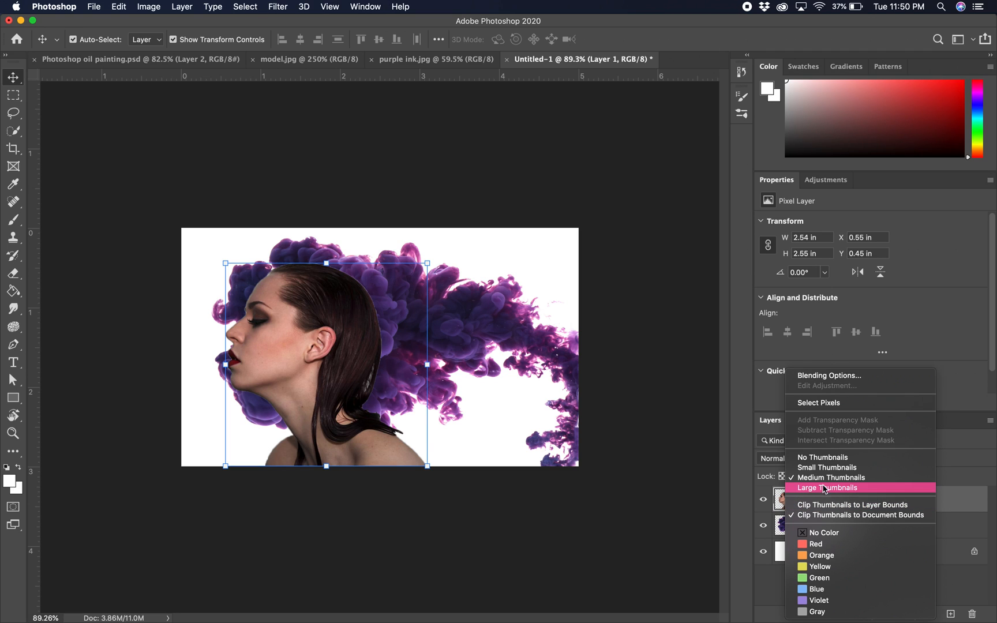
click(812, 405)
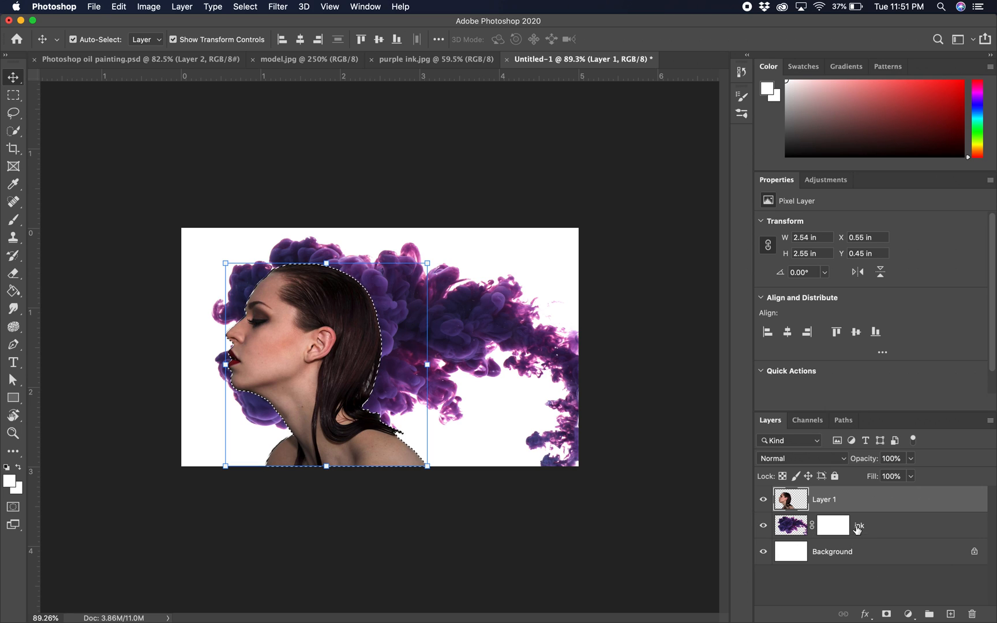
Step: Make the ink layer's mask active and invert the model-shaped selection
click(829, 528)
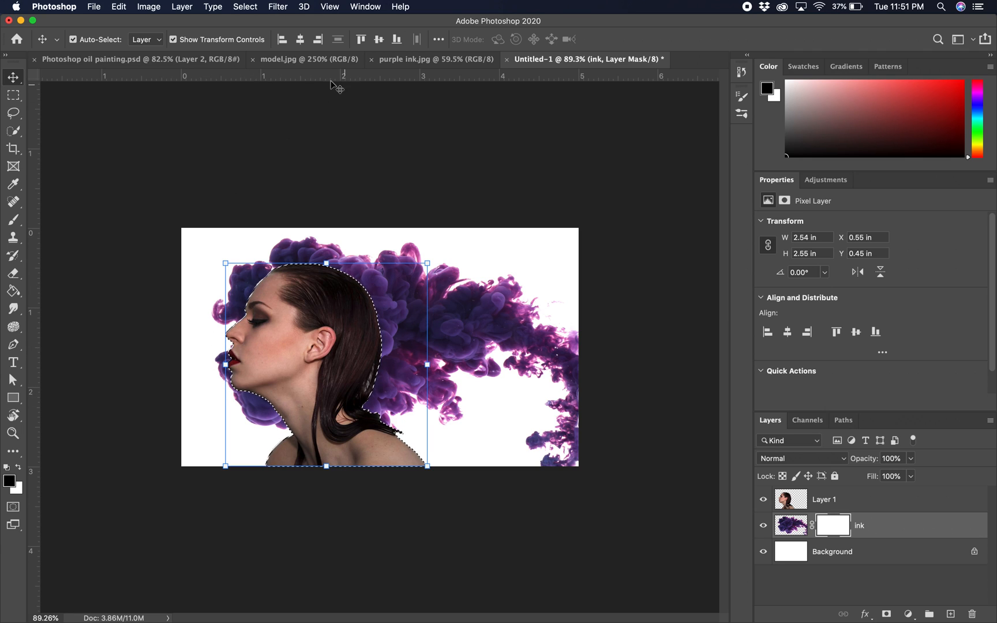
click(246, 6)
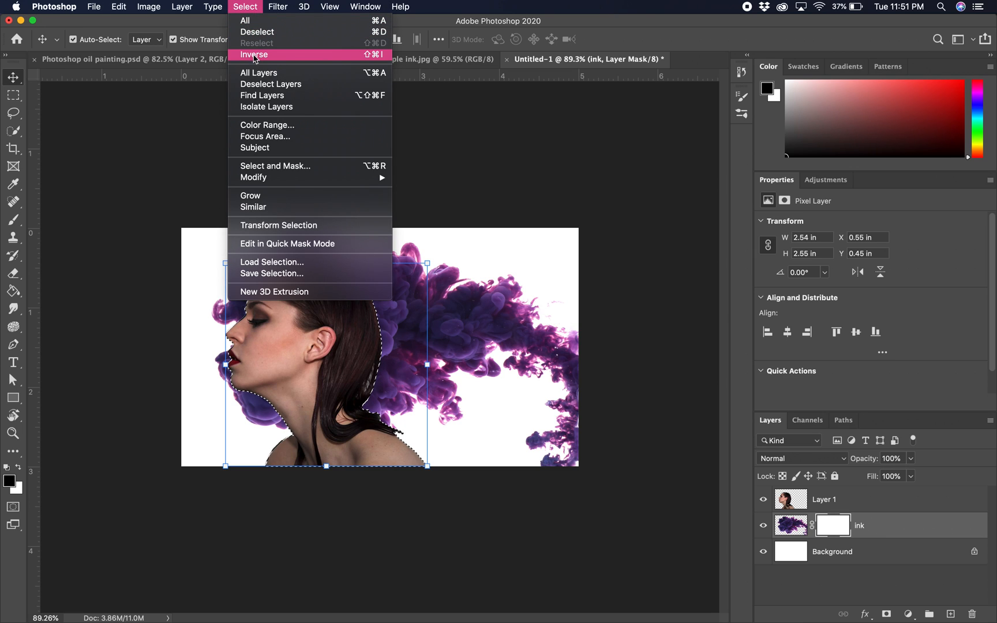
click(254, 56)
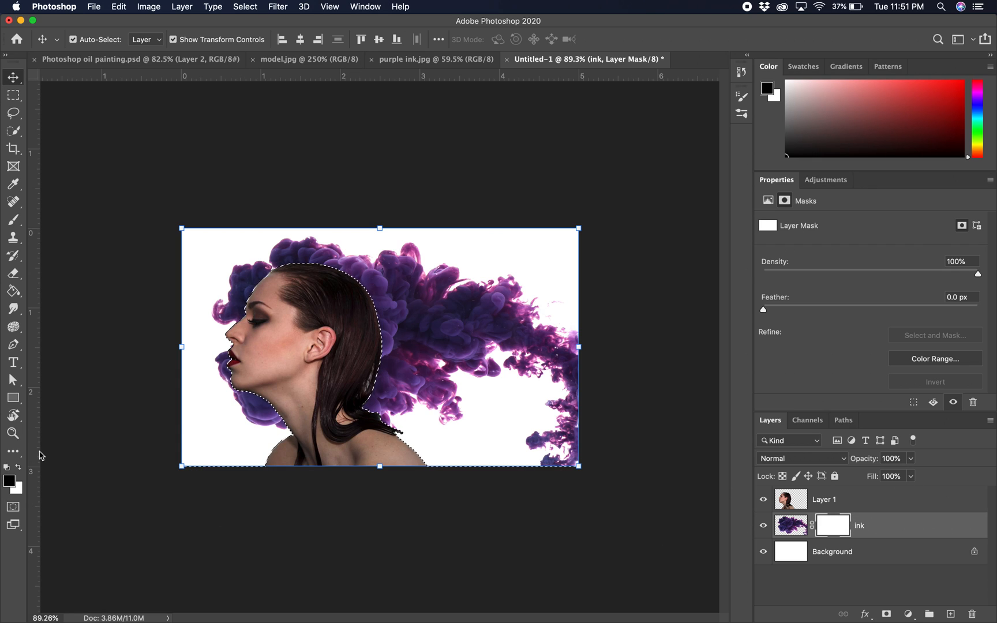
Step: Paint black on the ink mask with the 125 px Soft Round brush, hiding the ink along the model's forehead, mouth and chin
click(15, 220)
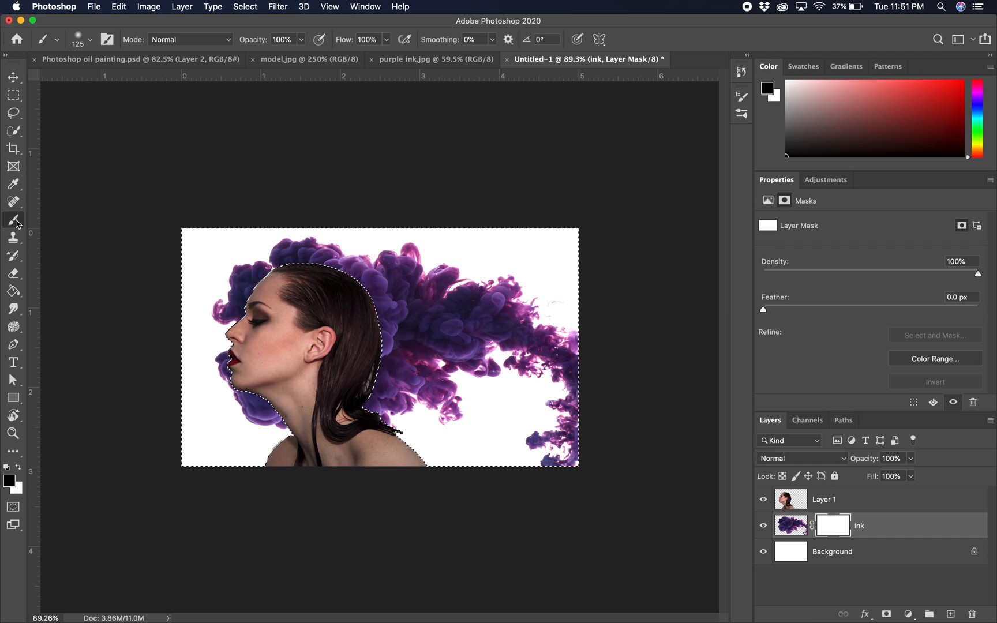
click(90, 41)
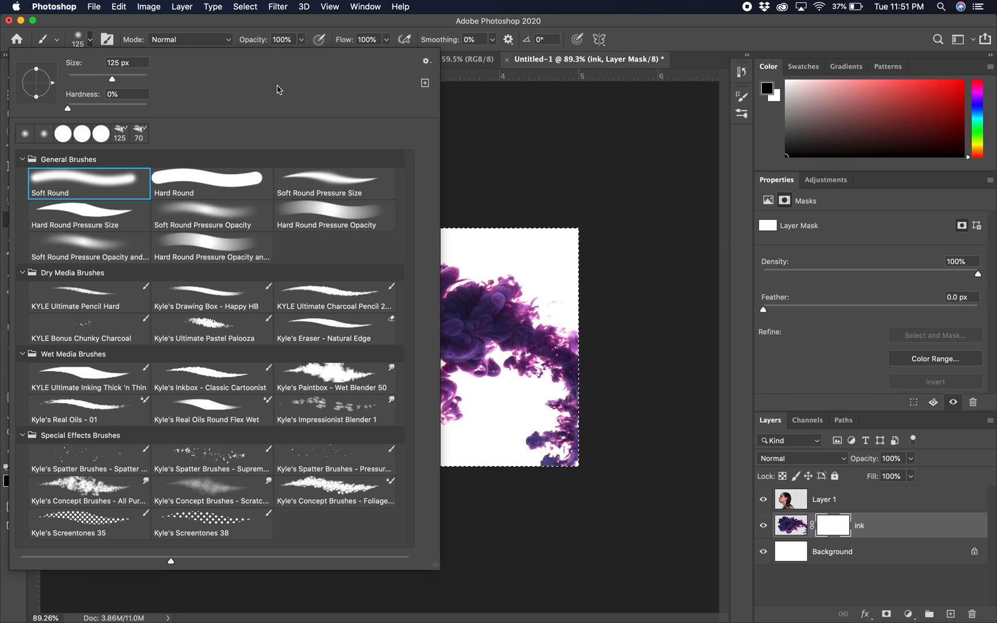
click(90, 40)
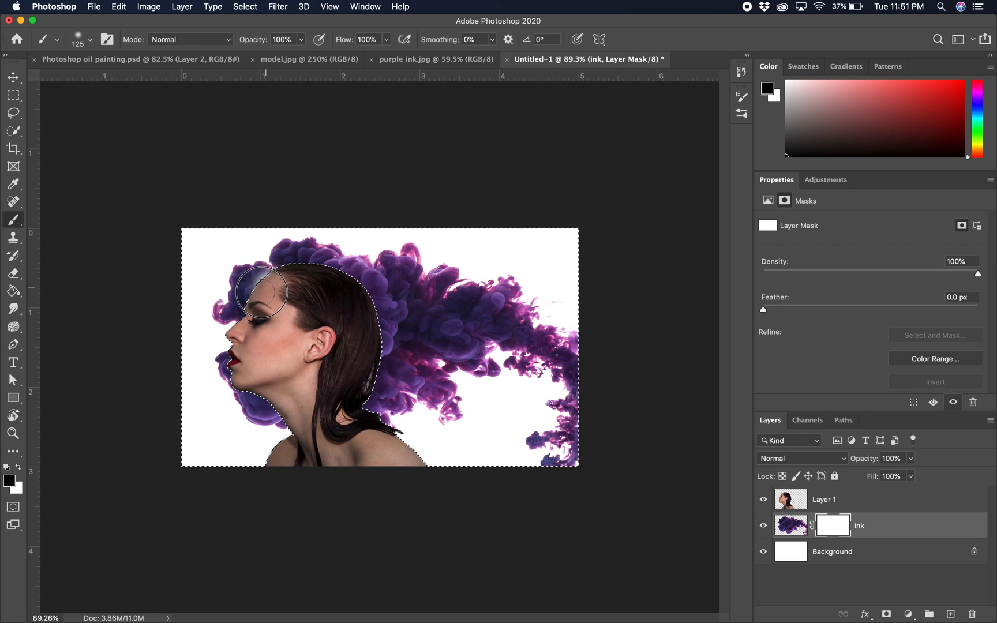
drag(247, 327, 249, 333)
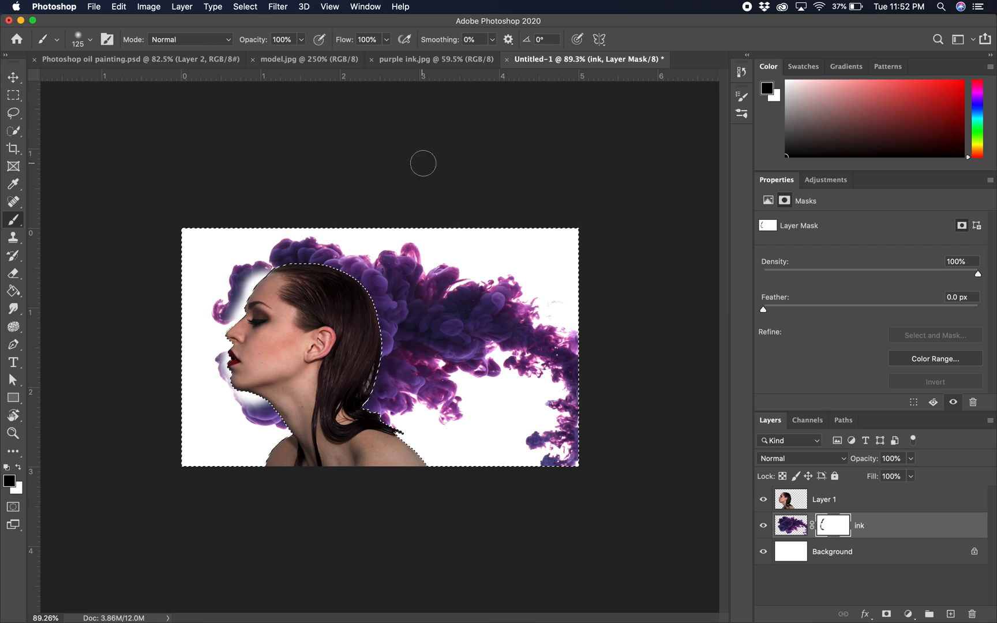
Step: Deselect the inverted selection and check the masked ink by temporarily hiding Layer 1
click(245, 7)
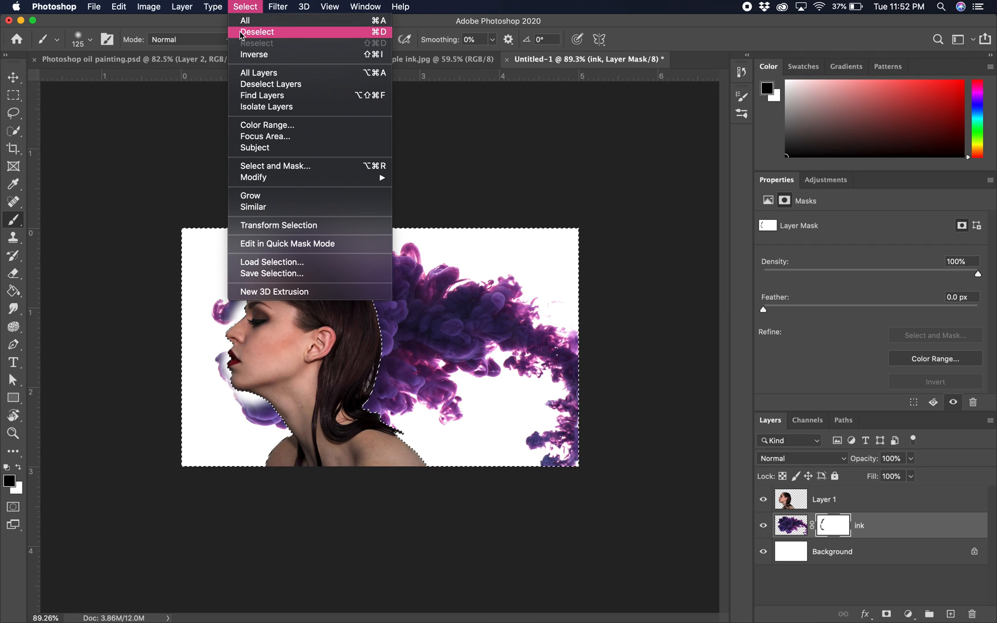
click(256, 33)
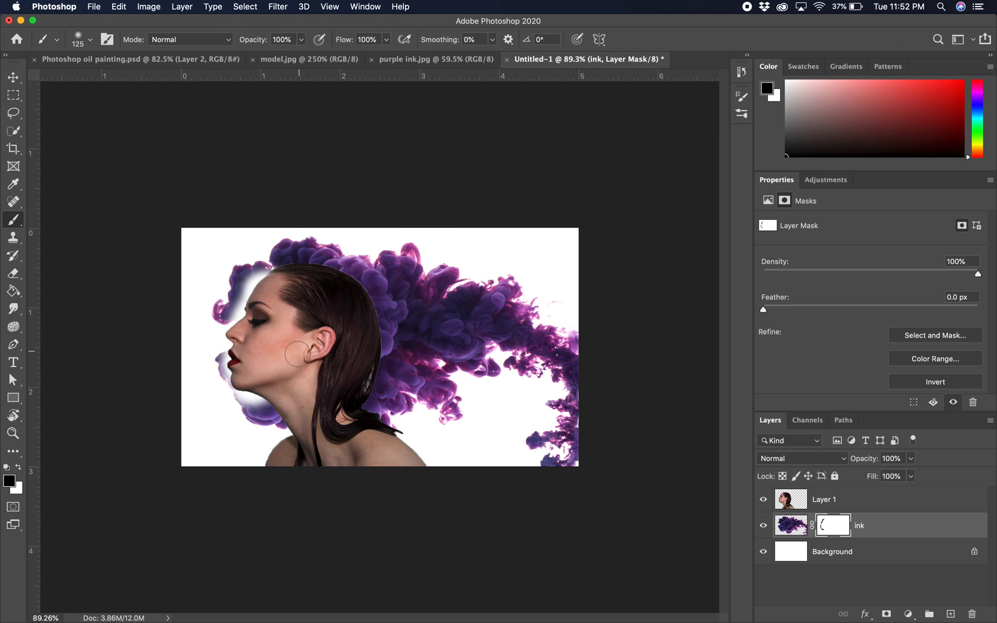
click(764, 500)
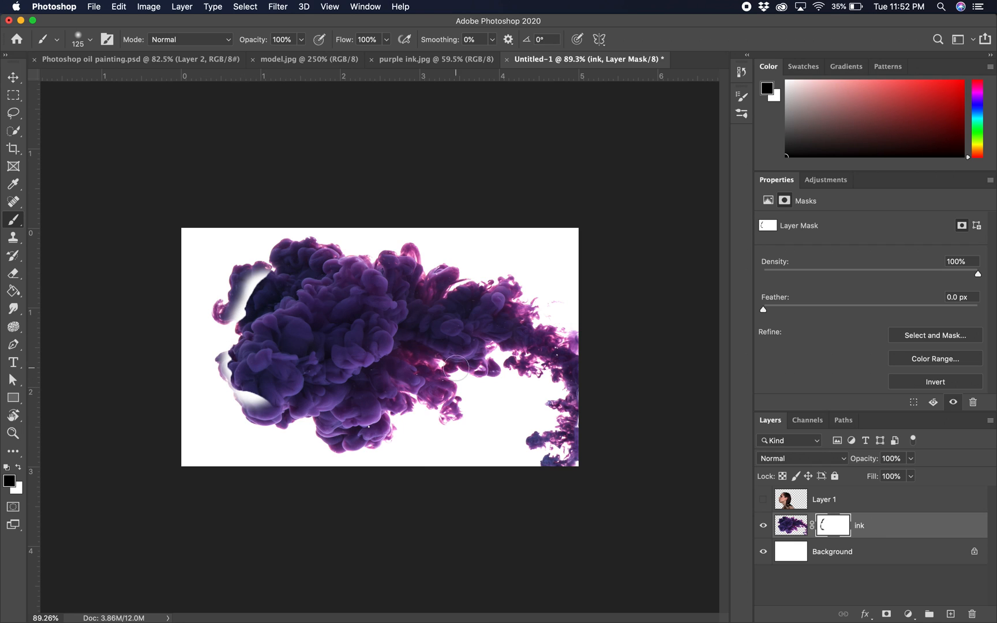
click(763, 499)
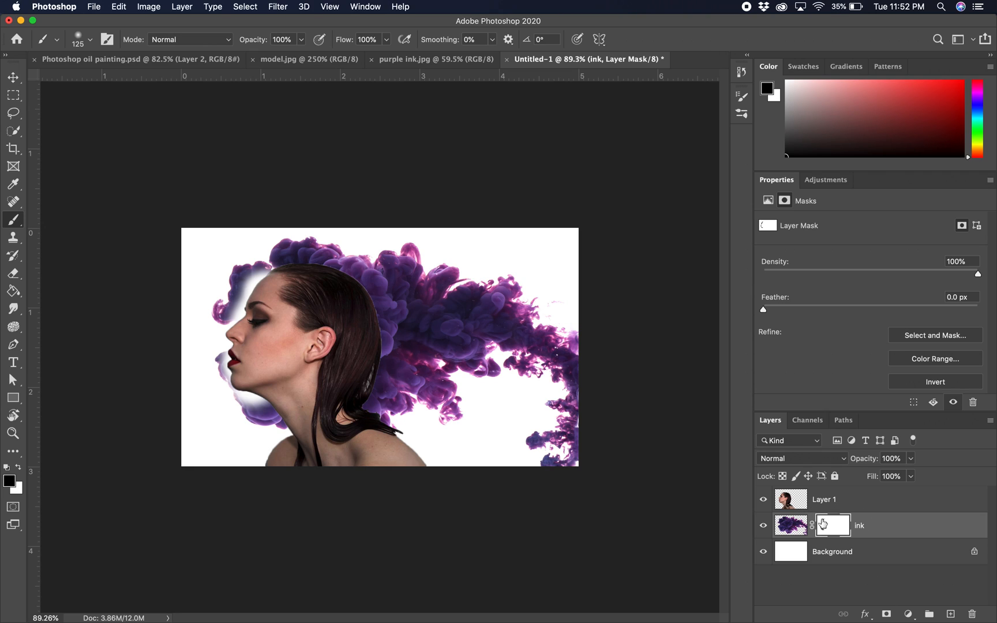
Step: Try adding a second mask to the ink layer, undo it, and make Layer 1 the active layer
click(887, 615)
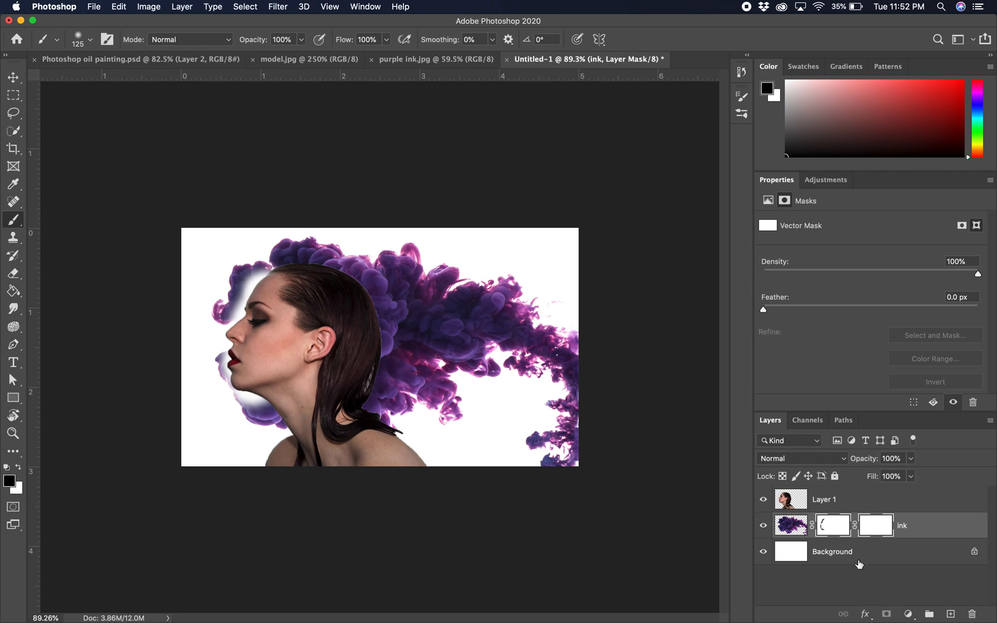
key(super+z)
click(861, 505)
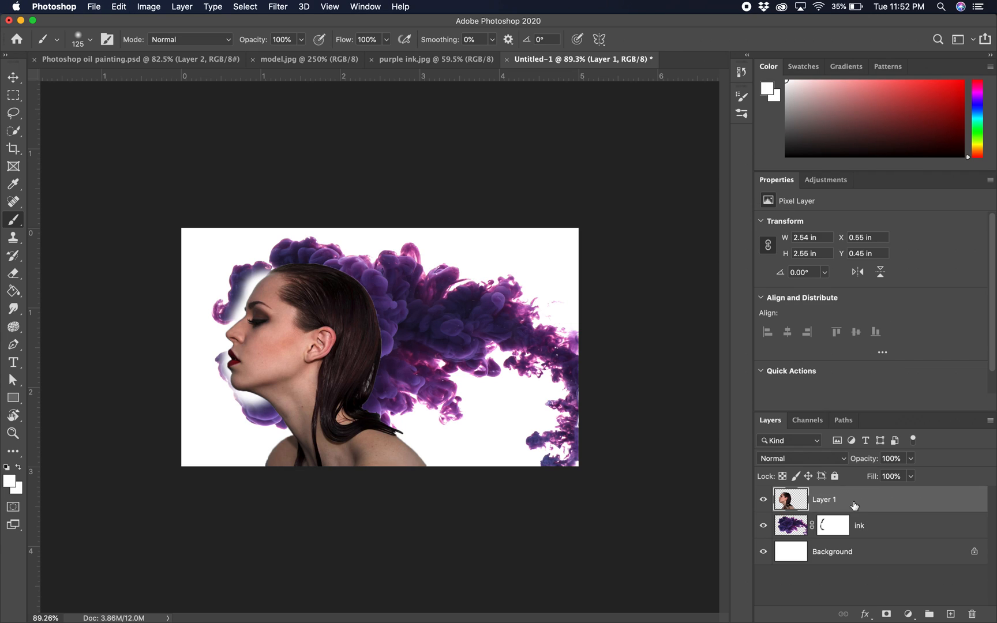
Step: Add a layer mask to Layer 1 and paint it black with a 250 px brush over the model's neck, shoulders and lower hair
click(886, 614)
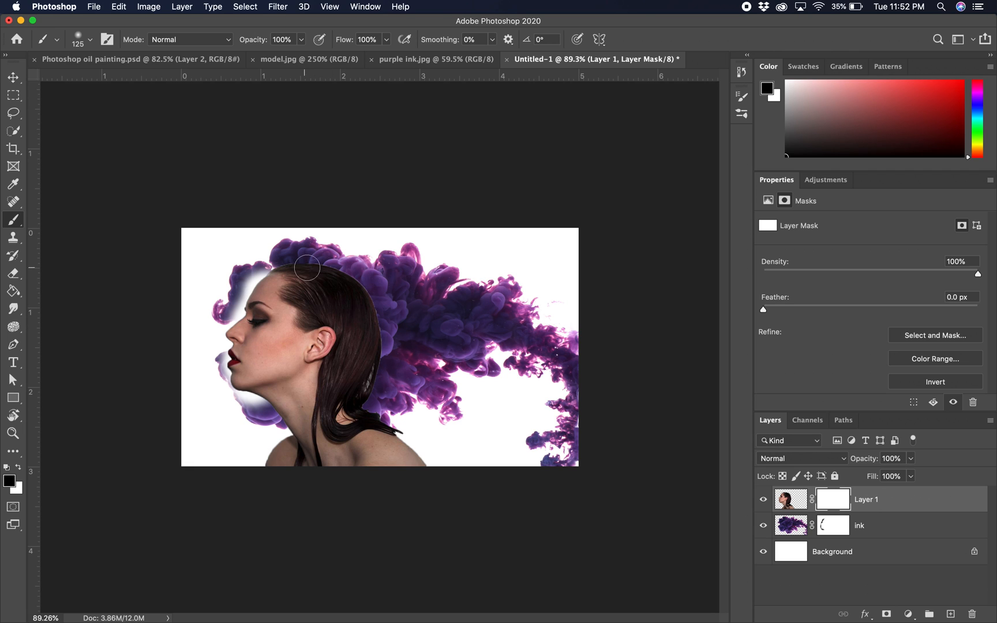
scroll(324, 363, up, 5)
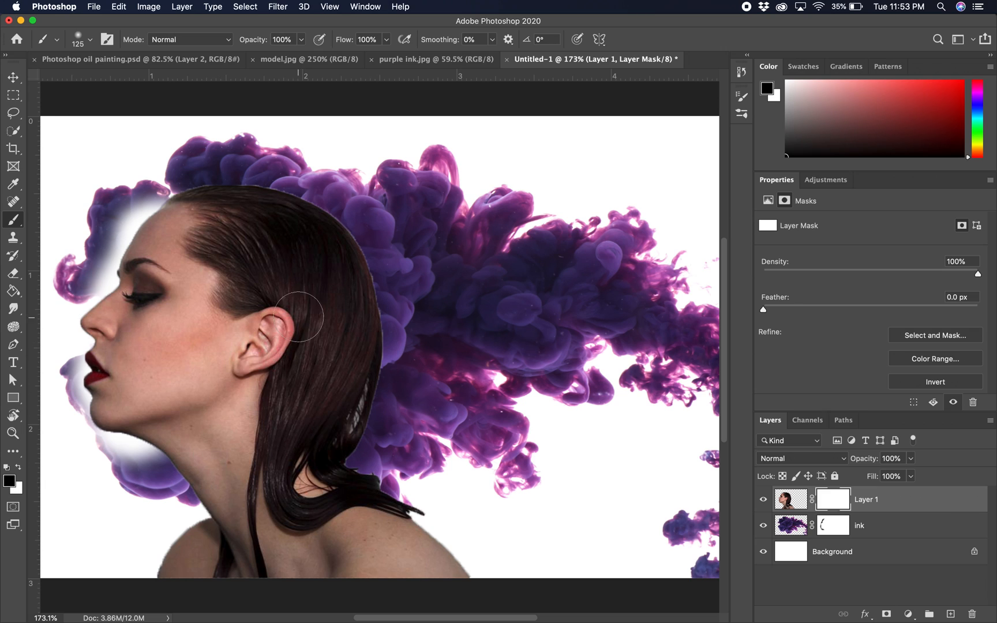
key(bracketright)
key(bracketright)
key(bracketright)
key(bracketright)
scroll(360, 404, down, 5)
mouse_move(176, 461)
mouse_down()
mouse_move(211, 435)
mouse_move(172, 444)
mouse_move(219, 425)
mouse_move(252, 429)
mouse_move(172, 453)
mouse_move(189, 440)
mouse_move(411, 465)
mouse_move(434, 444)
mouse_move(281, 462)
mouse_move(257, 445)
mouse_move(339, 432)
mouse_move(468, 452)
mouse_move(455, 424)
mouse_move(417, 420)
mouse_move(391, 401)
mouse_move(299, 422)
mouse_move(259, 417)
mouse_move(213, 372)
mouse_move(289, 375)
mouse_move(299, 323)
mouse_move(264, 362)
mouse_move(354, 347)
mouse_move(341, 270)
mouse_move(313, 281)
mouse_move(289, 262)
mouse_move(332, 249)
mouse_up()
scroll(332, 249, up, 5)
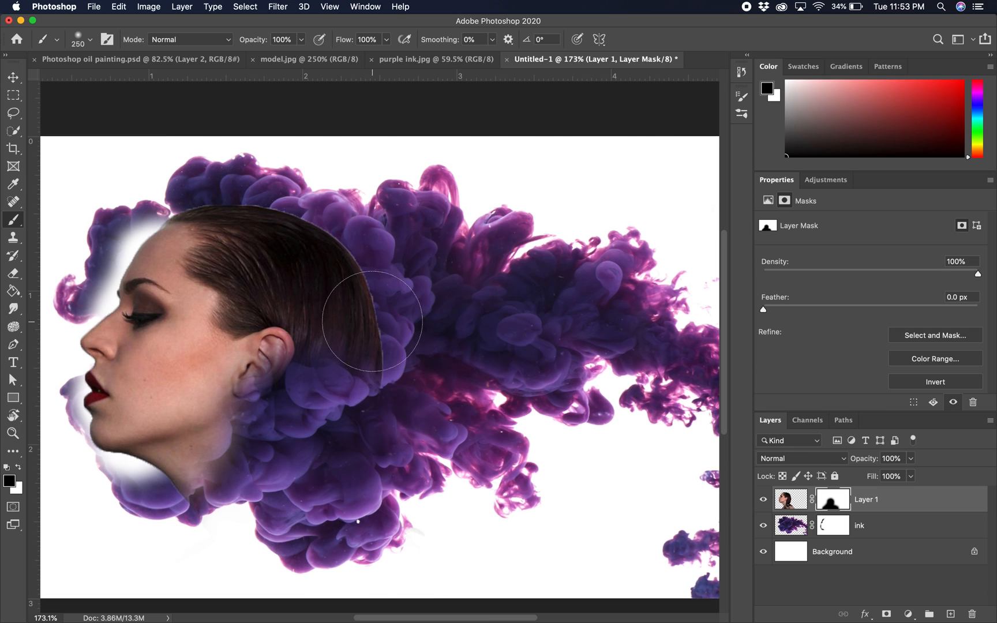
Step: Paint black on Layer 1's mask over the ear and remaining hair, leaving only the front of the face
mouse_move(351, 316)
mouse_down()
mouse_move(298, 325)
mouse_move(307, 262)
mouse_move(330, 266)
mouse_move(300, 243)
mouse_move(229, 219)
mouse_move(245, 231)
mouse_move(257, 277)
mouse_move(248, 289)
mouse_move(277, 331)
mouse_move(266, 369)
mouse_move(245, 382)
mouse_move(239, 375)
mouse_move(247, 374)
mouse_move(266, 429)
mouse_move(237, 450)
mouse_move(289, 356)
mouse_up()
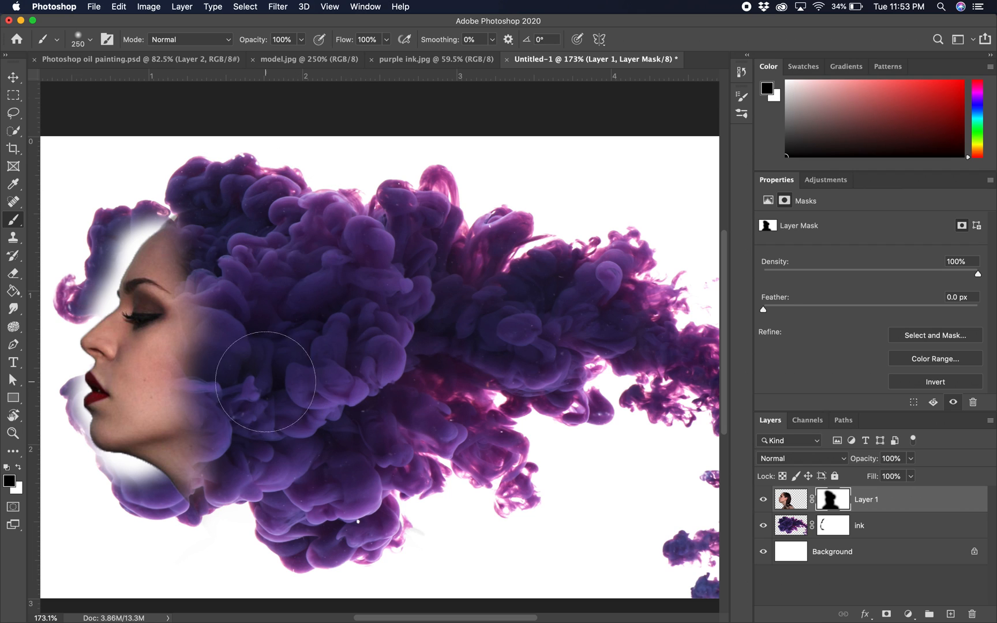
scroll(334, 381, left, 5)
scroll(335, 381, down, 1)
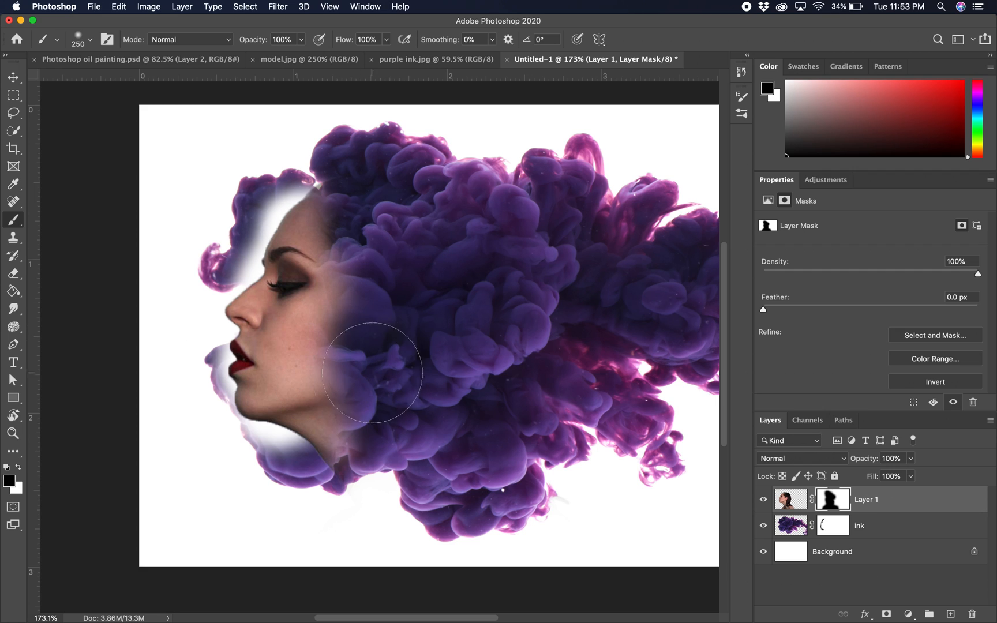
Step: Choose the "Soft Round Pressure Opacity and..." brush and set its size to 163 px and its opacity to 52%
click(91, 40)
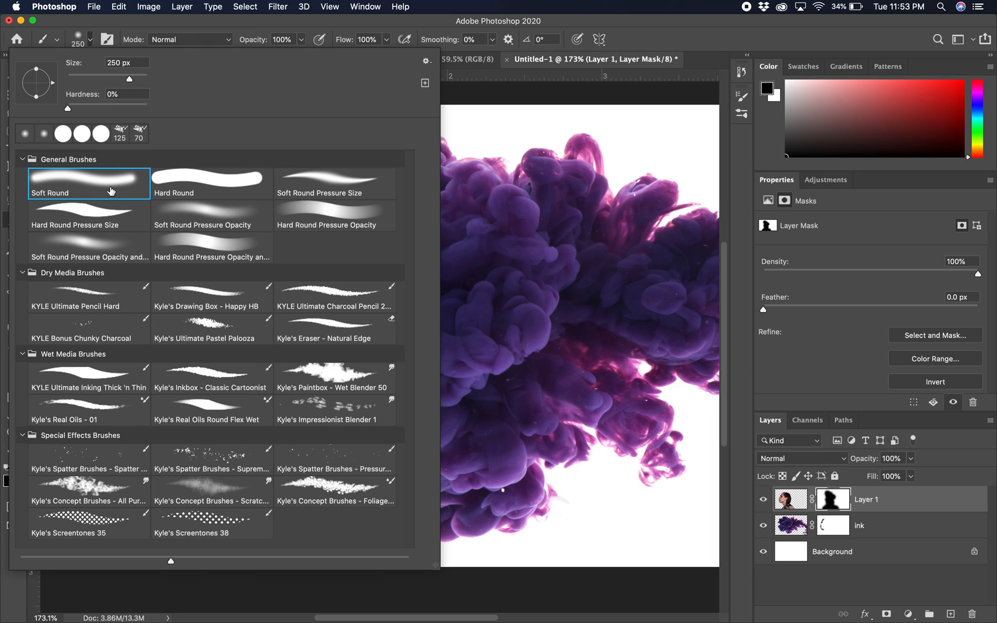
click(78, 250)
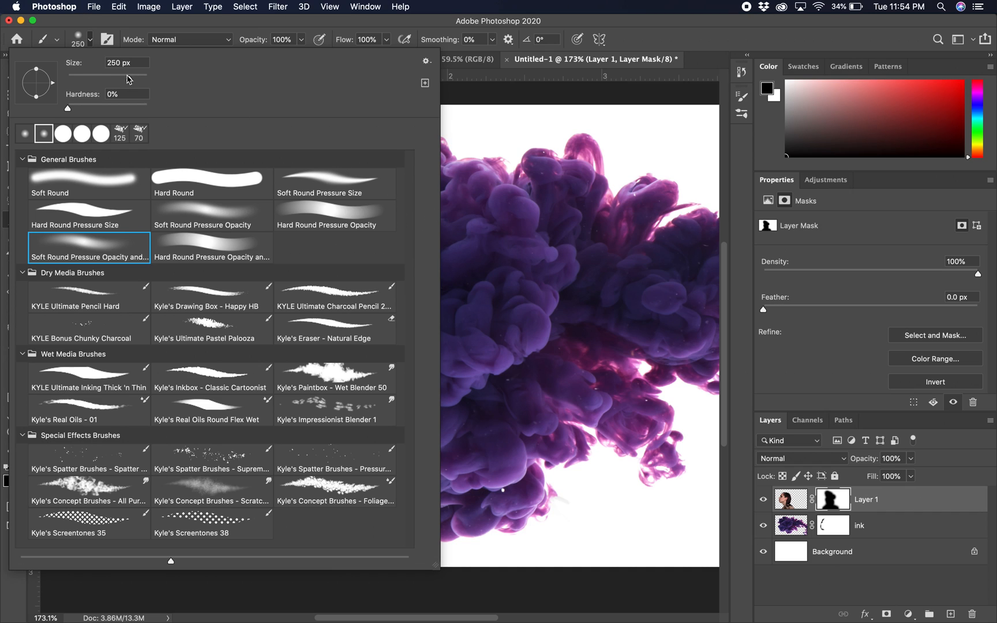
drag(128, 78, 120, 80)
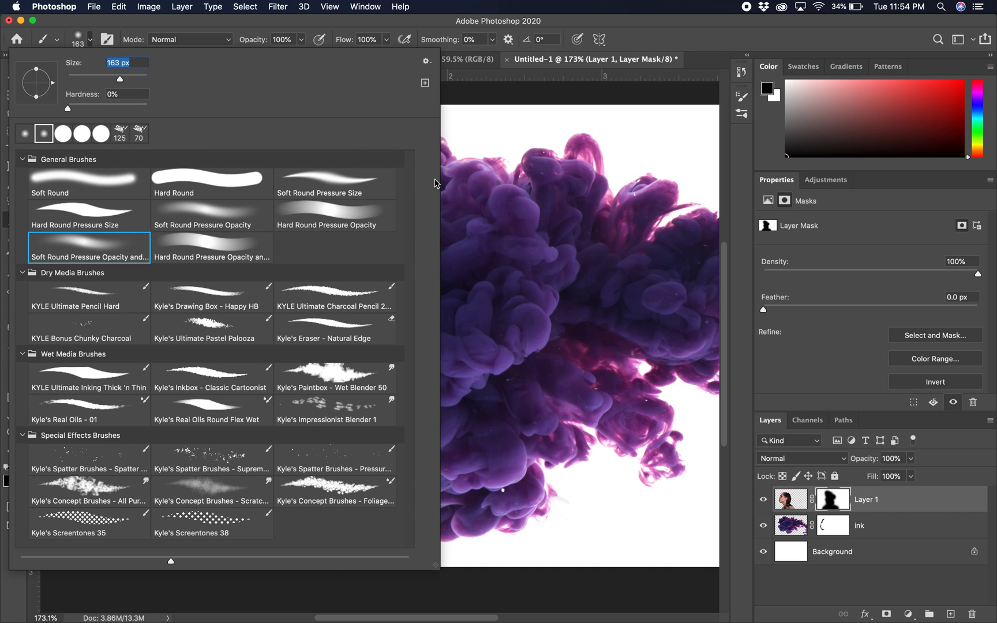
click(301, 40)
drag(286, 59, 277, 60)
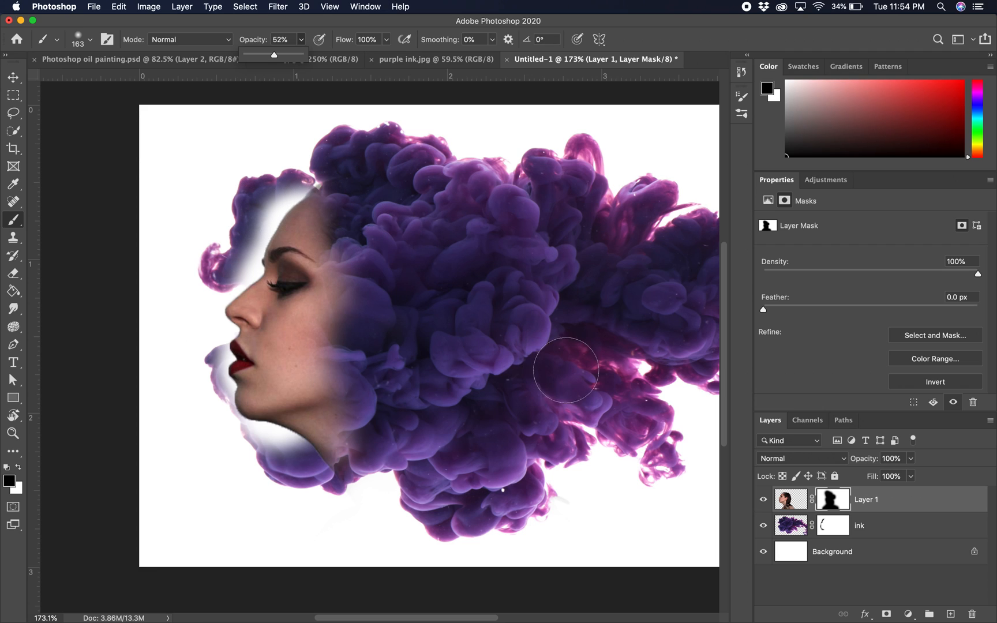
Step: Paint white on the ink layer's mask along the forehead and below the chin to partly restore the ink
click(832, 523)
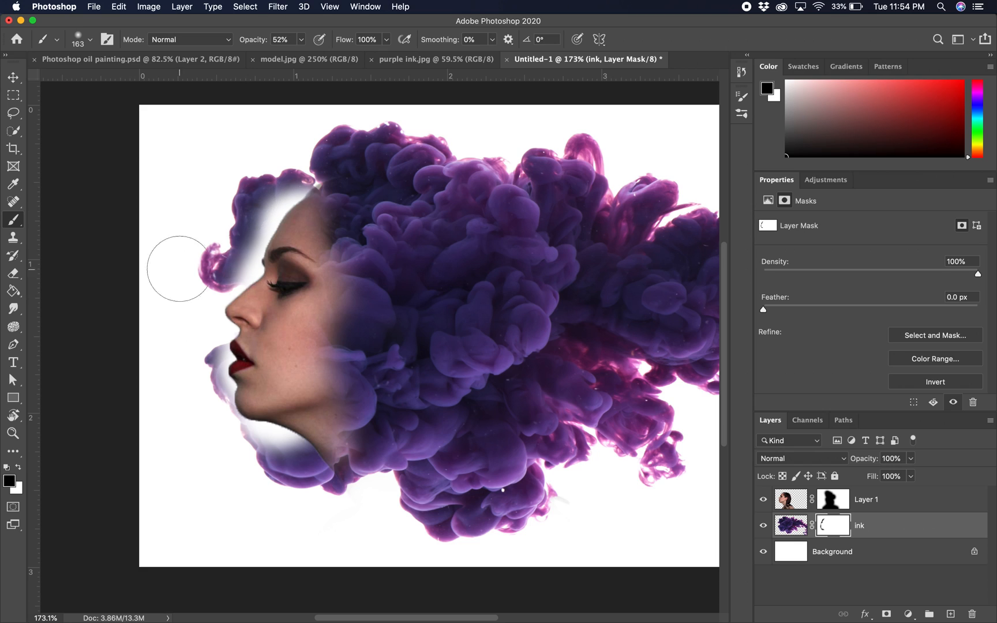
click(20, 471)
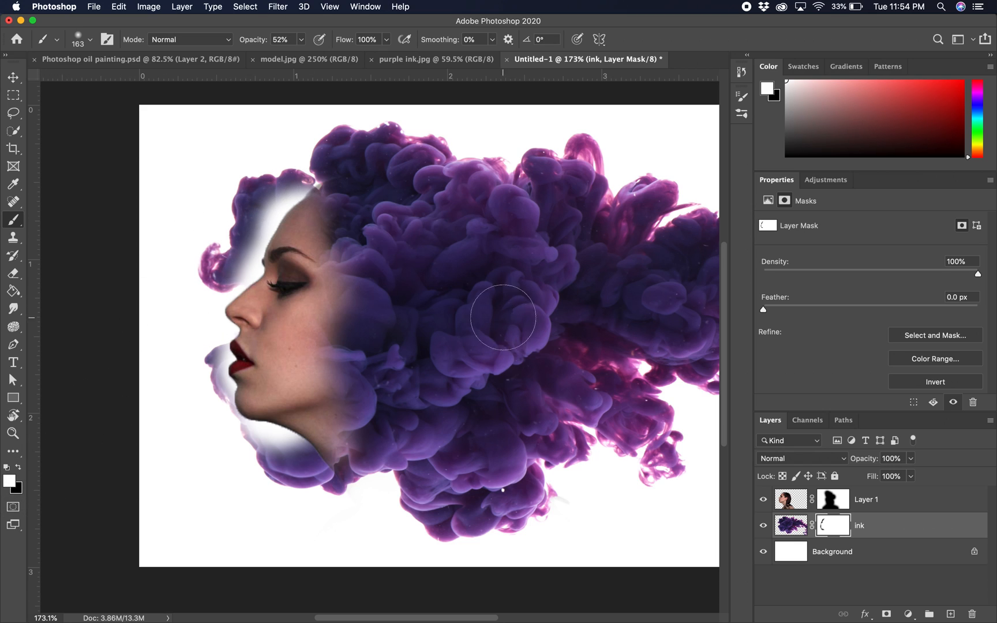
mouse_move(288, 165)
mouse_down()
mouse_move(222, 200)
mouse_move(282, 155)
mouse_move(317, 170)
mouse_move(258, 176)
mouse_move(349, 167)
mouse_move(299, 189)
mouse_move(281, 185)
mouse_move(313, 184)
mouse_move(276, 207)
mouse_up()
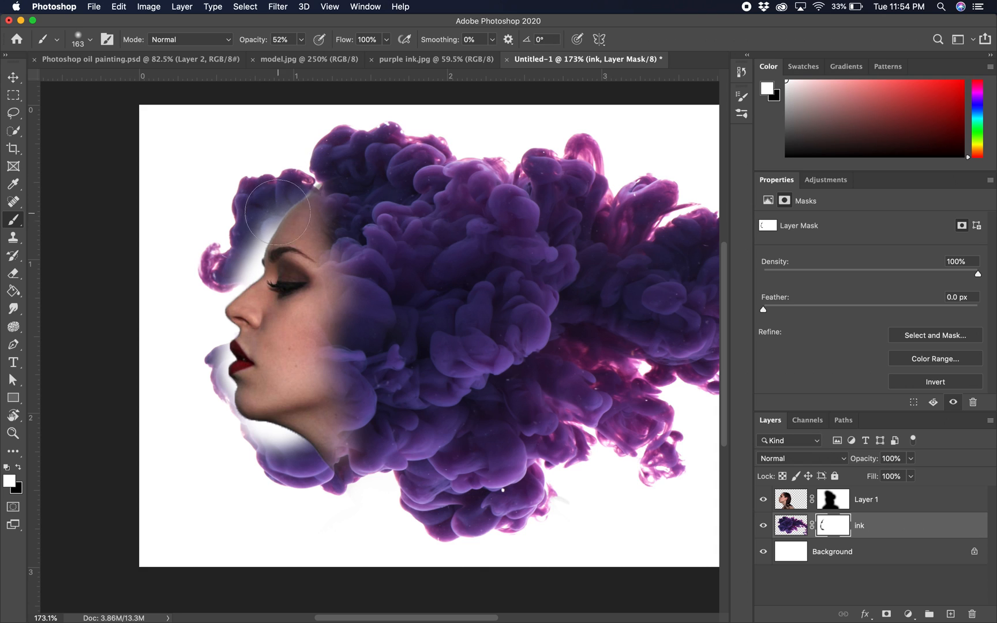
mouse_move(211, 254)
mouse_down()
mouse_move(237, 231)
mouse_move(245, 235)
mouse_move(247, 206)
mouse_move(271, 211)
mouse_move(257, 209)
mouse_up()
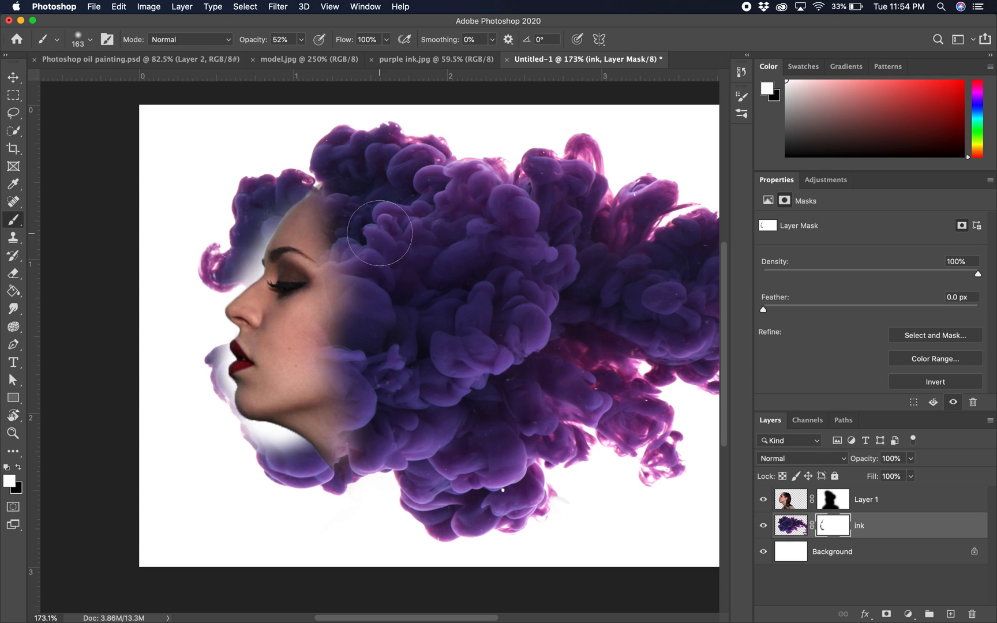
mouse_move(313, 437)
mouse_down()
mouse_move(231, 448)
mouse_move(211, 432)
mouse_move(254, 438)
mouse_up()
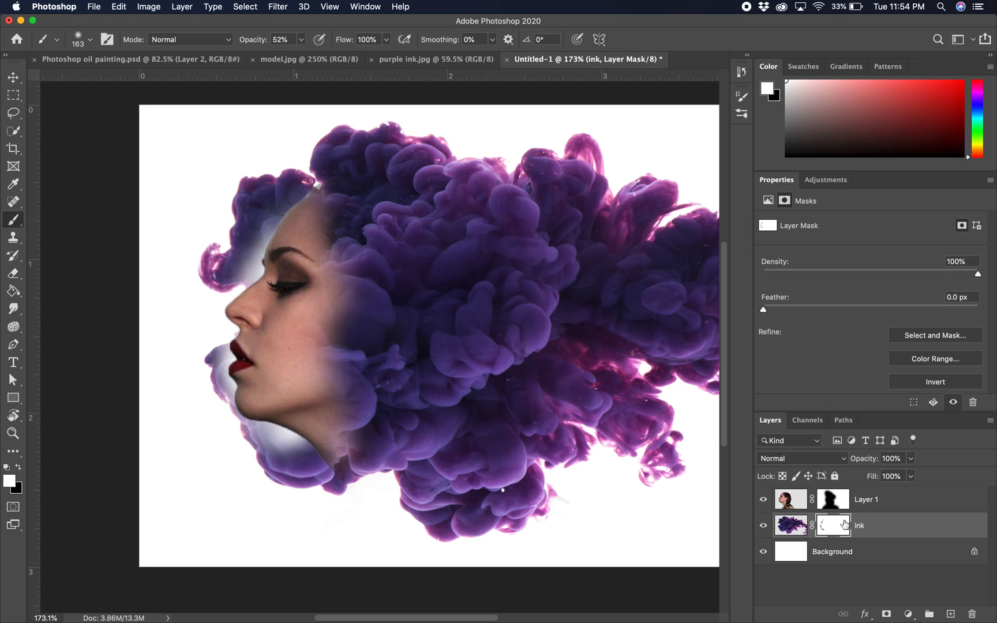
Step: Paint black on Layer 1's mask down the back of the cheek, jaw and neck to soften the blend into the ink
click(834, 501)
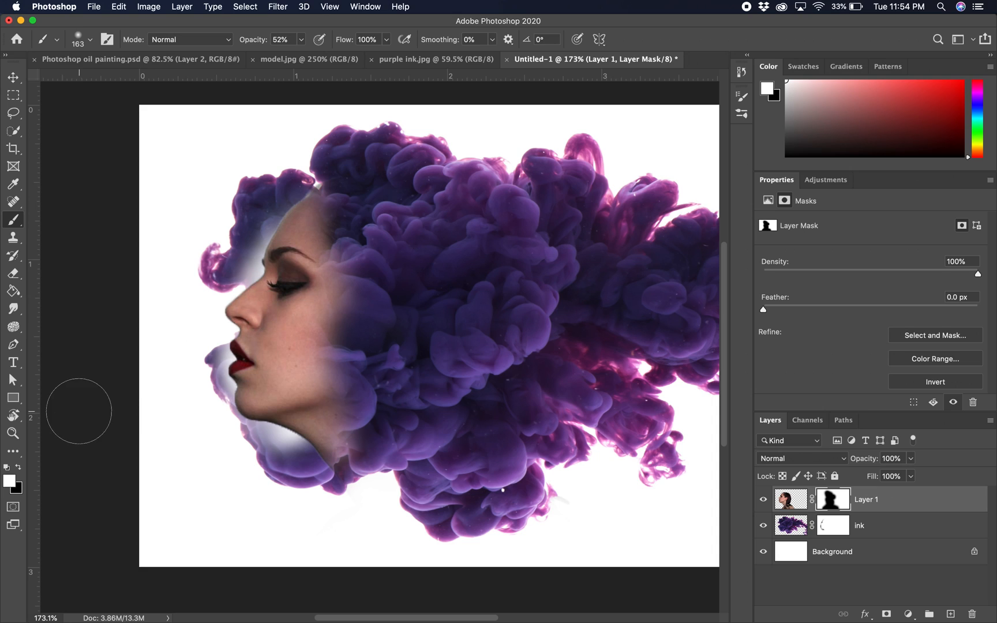
click(16, 469)
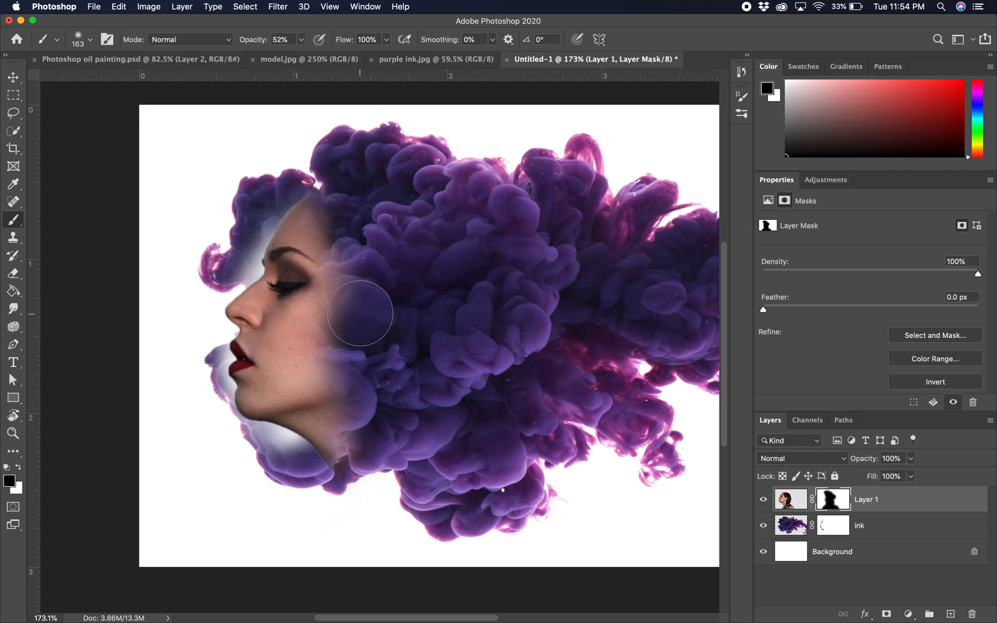
mouse_move(330, 337)
mouse_down()
mouse_move(355, 398)
mouse_move(349, 462)
mouse_move(335, 473)
mouse_up()
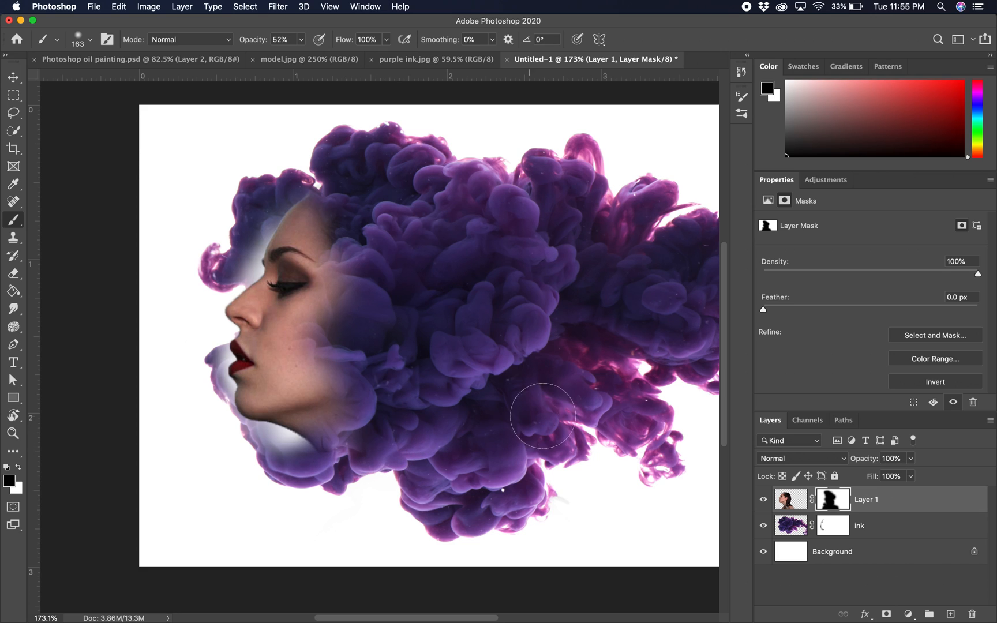
Step: Paint white on the ink layer's mask below the chin to bring back more of the ink
click(831, 530)
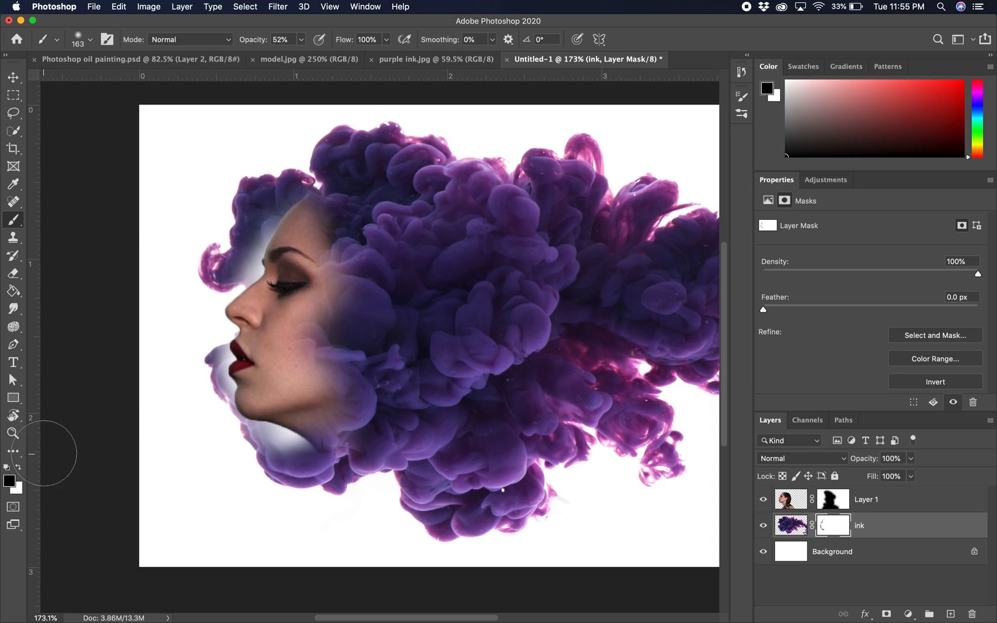
click(19, 467)
click(9, 481)
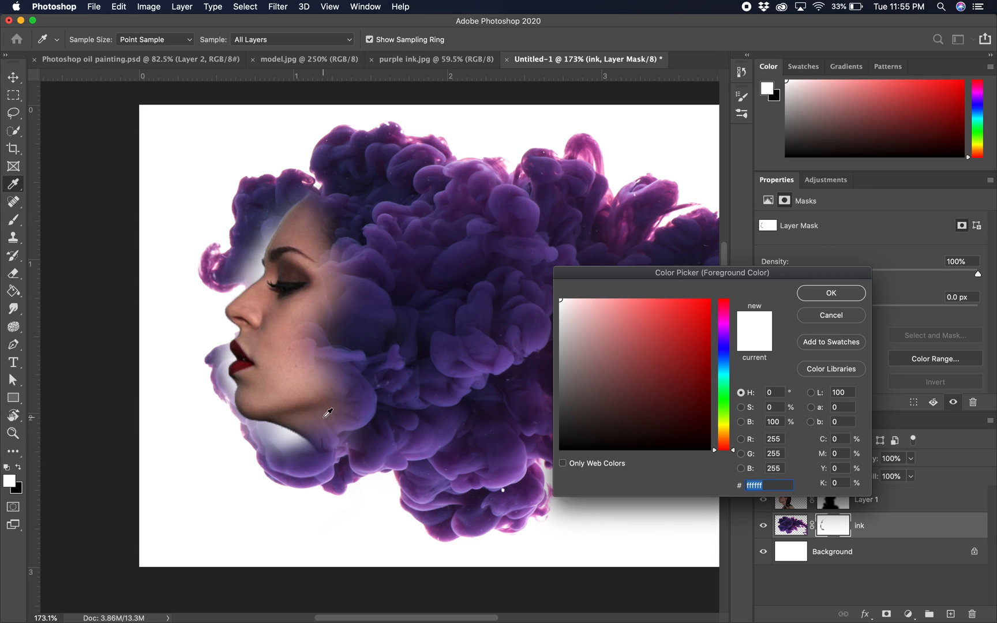
click(831, 293)
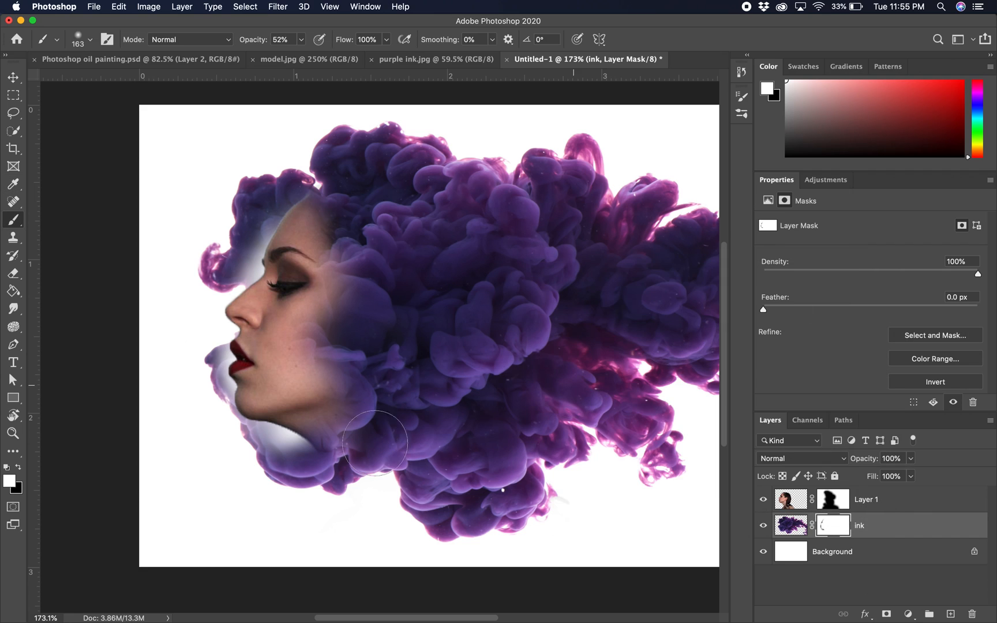
drag(268, 456, 287, 457)
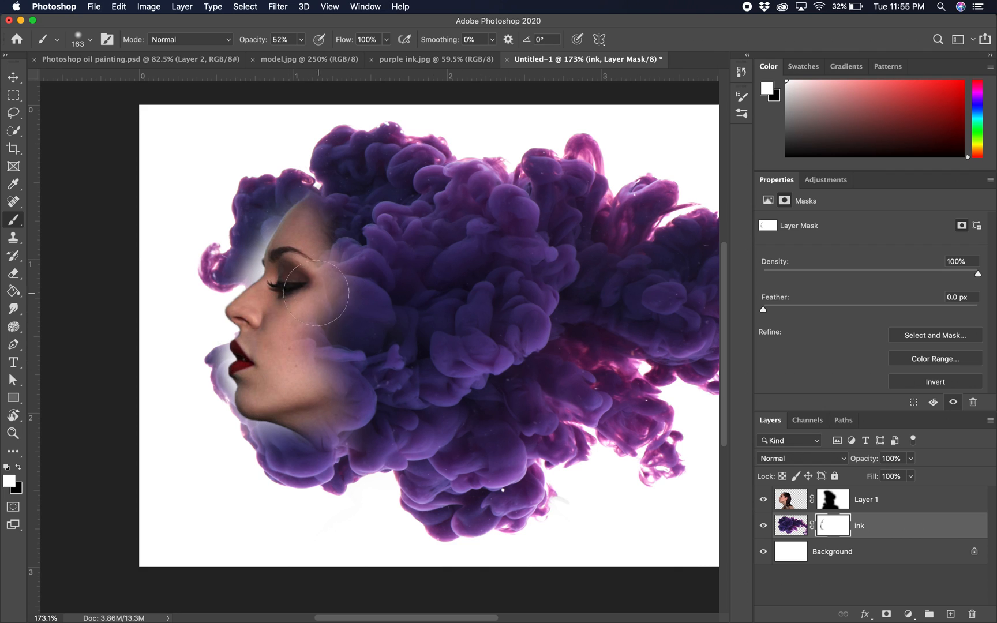
Step: Add a Vibrance adjustment layer directly above Layer 1
scroll(310, 298, down, 3)
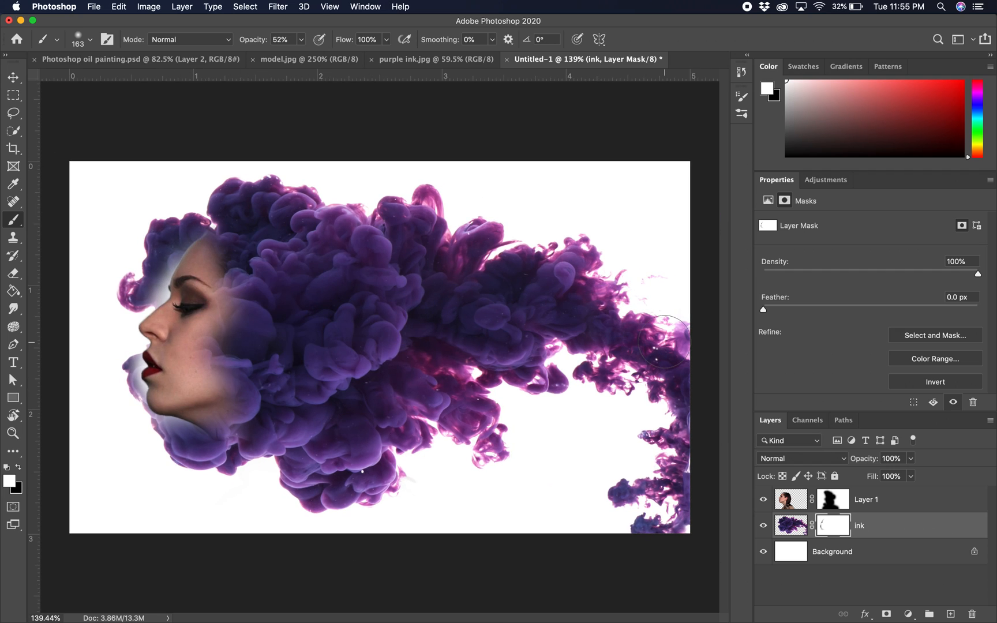
click(927, 500)
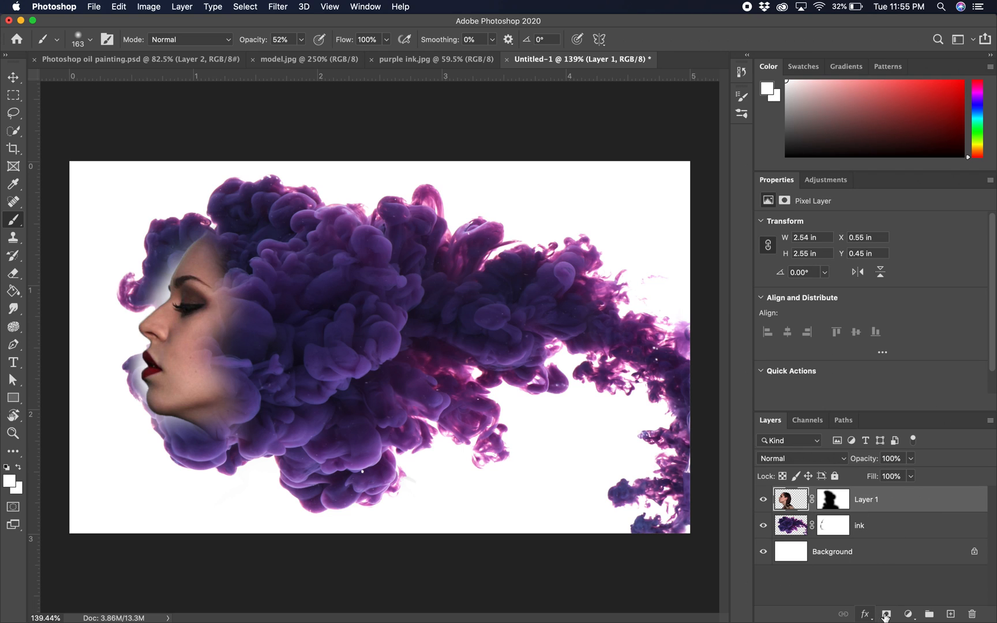
click(909, 615)
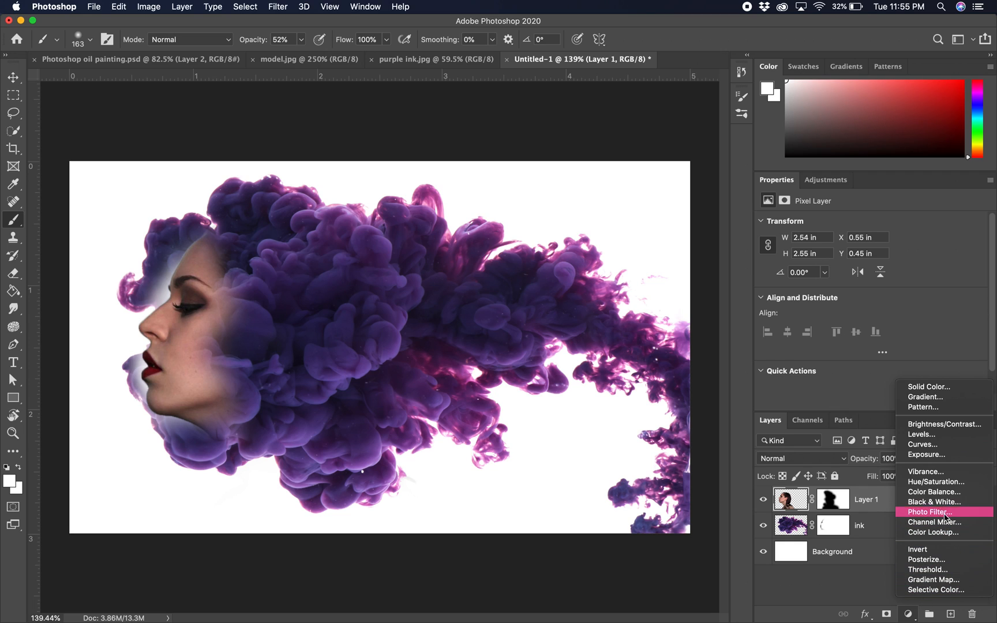
click(932, 473)
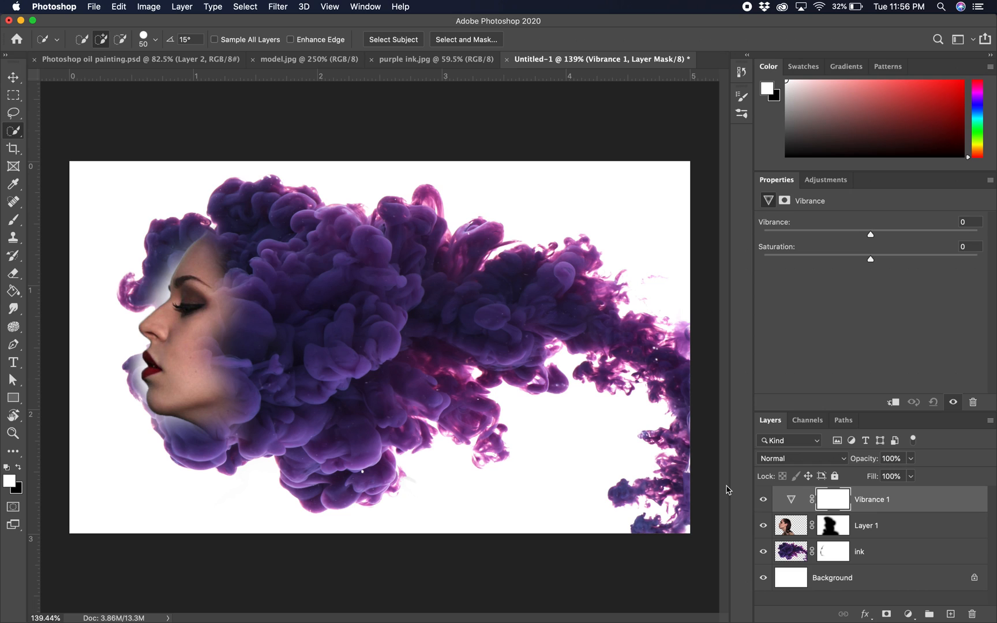
Step: Select the model's face on Layer 1 with Quick Selection and trim the hair and neck areas off the selection with the Lasso
click(786, 528)
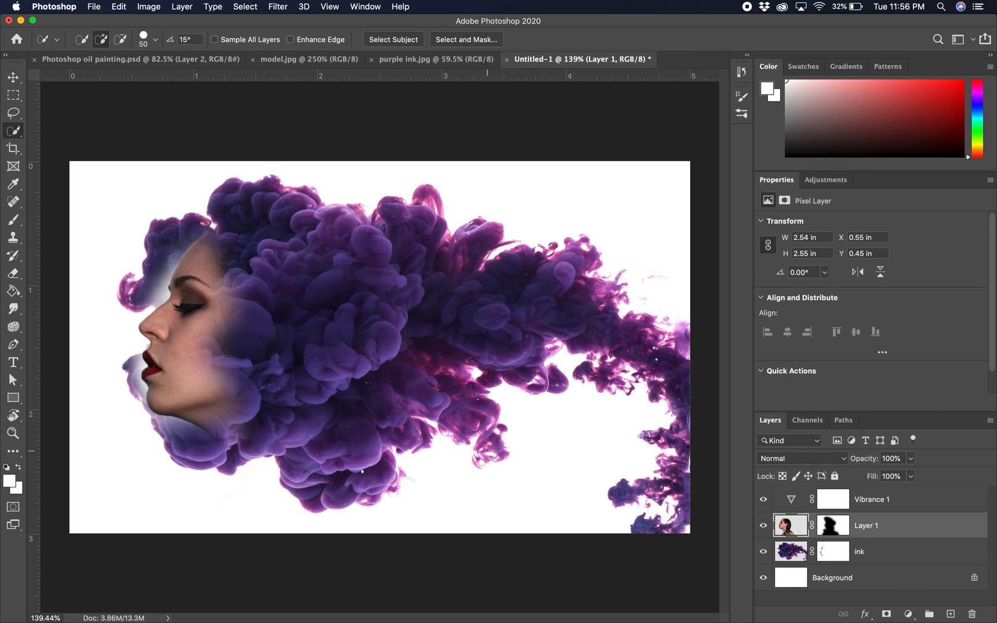
mouse_move(197, 266)
mouse_down()
mouse_move(173, 352)
mouse_move(230, 462)
mouse_move(247, 371)
mouse_up()
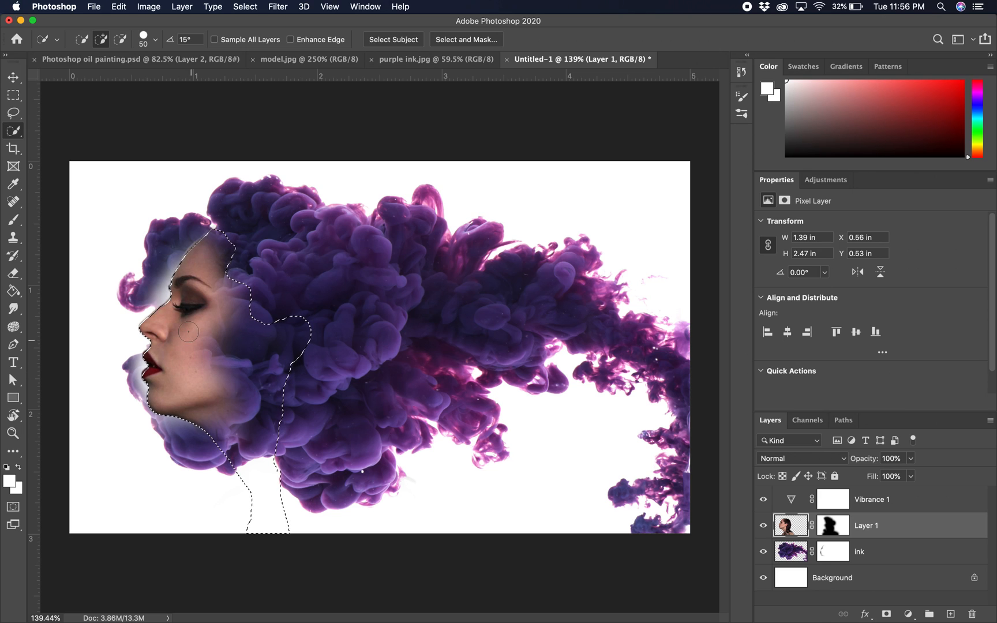
click(18, 116)
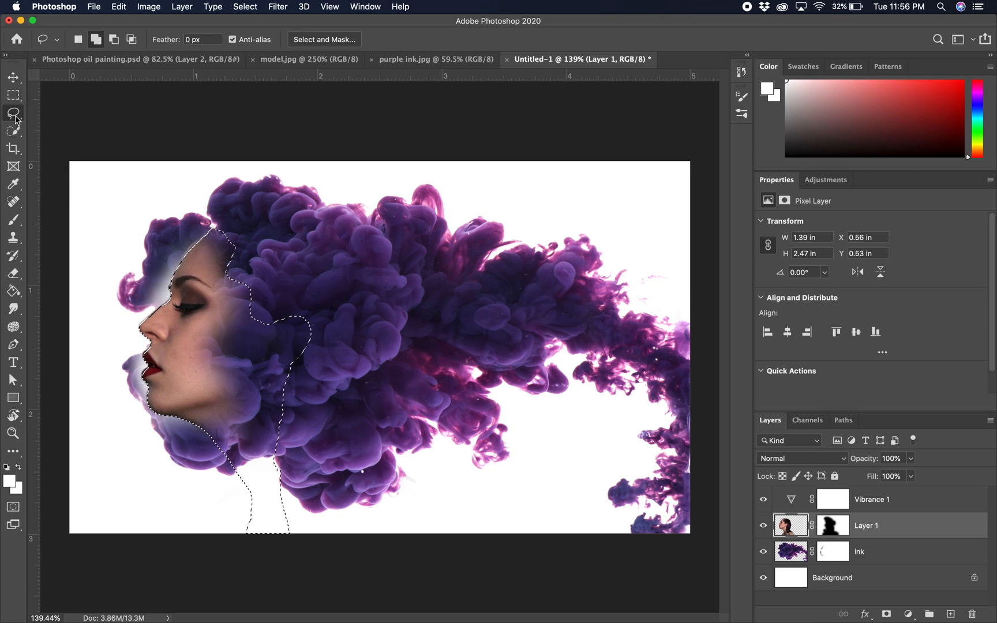
mouse_move(233, 221)
mouse_down()
mouse_move(224, 272)
mouse_move(252, 304)
mouse_move(259, 338)
mouse_move(250, 397)
mouse_move(218, 414)
mouse_up()
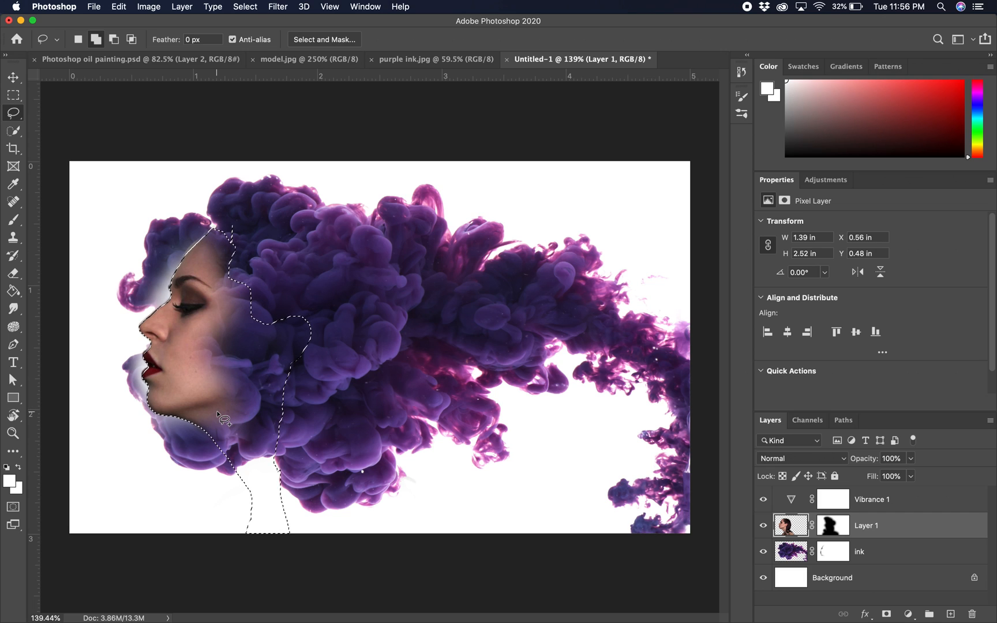
key(alt)
mouse_move(249, 236)
mouse_down()
mouse_move(237, 219)
mouse_move(222, 241)
mouse_move(237, 298)
mouse_move(214, 416)
mouse_move(195, 437)
mouse_move(212, 490)
mouse_move(277, 509)
mouse_move(324, 419)
mouse_move(340, 344)
mouse_move(276, 242)
mouse_up()
mouse_move(289, 472)
mouse_down()
mouse_move(240, 504)
mouse_move(249, 553)
mouse_move(337, 519)
mouse_move(302, 459)
mouse_up()
mouse_move(253, 295)
mouse_down()
mouse_move(262, 378)
mouse_move(216, 424)
mouse_move(262, 428)
mouse_up()
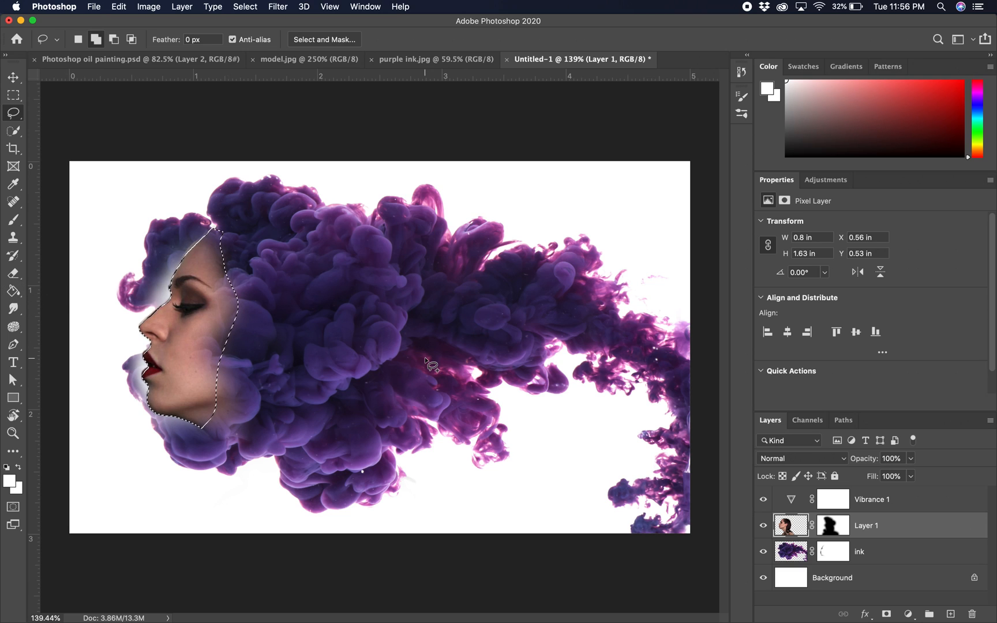
Step: Fill the face selection with black on the Vibrance mask, deselect, and invert the mask so the adjustment affects only the face
click(839, 502)
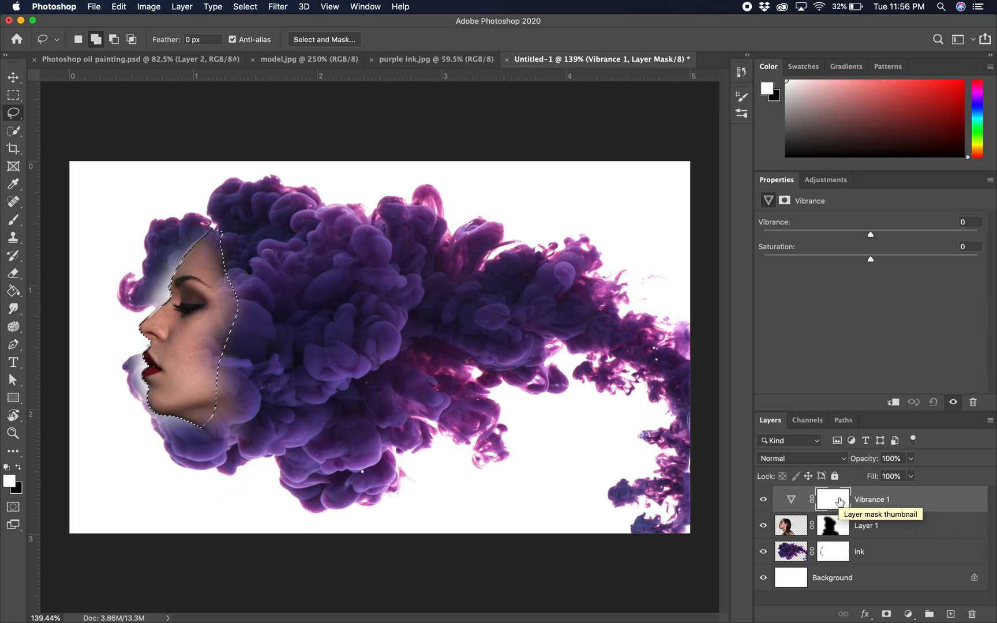
key(BackSpace)
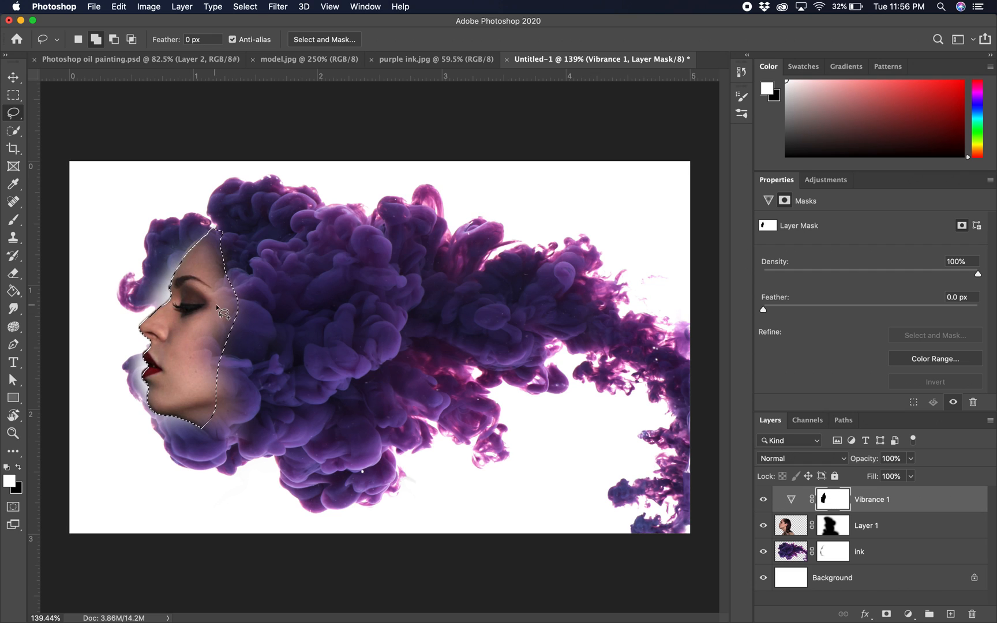
click(237, 310)
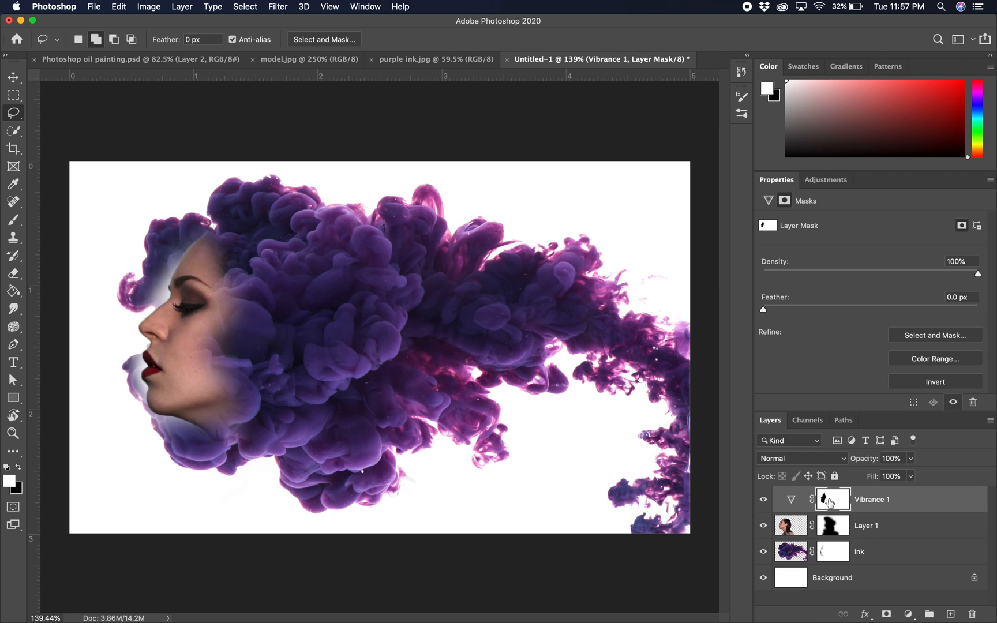
key(super+i)
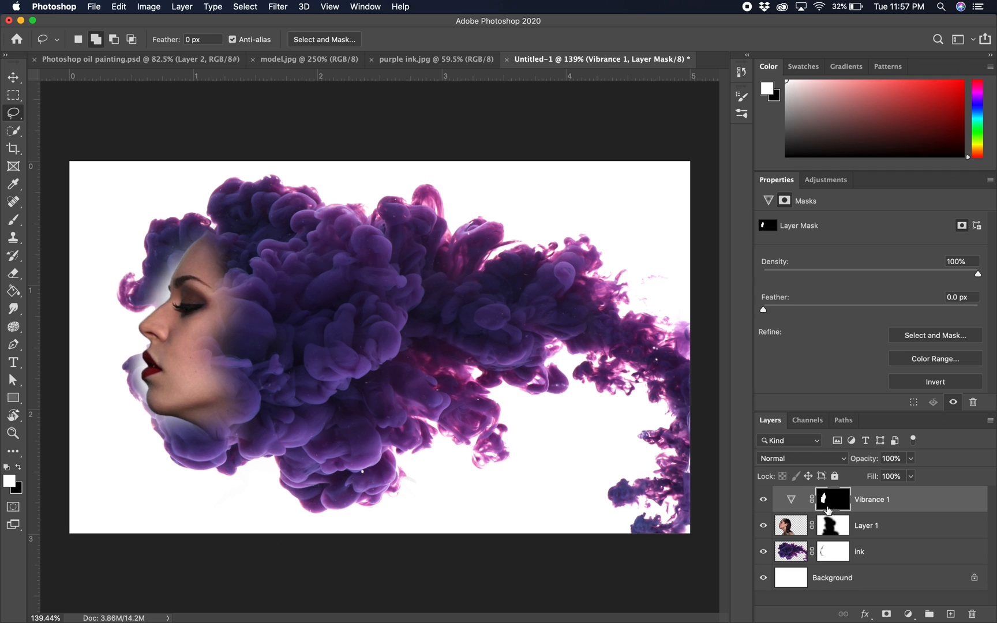
Step: Set the face adjustment's Vibrance to +35 and Saturation to +5, and deselect the layer
click(795, 503)
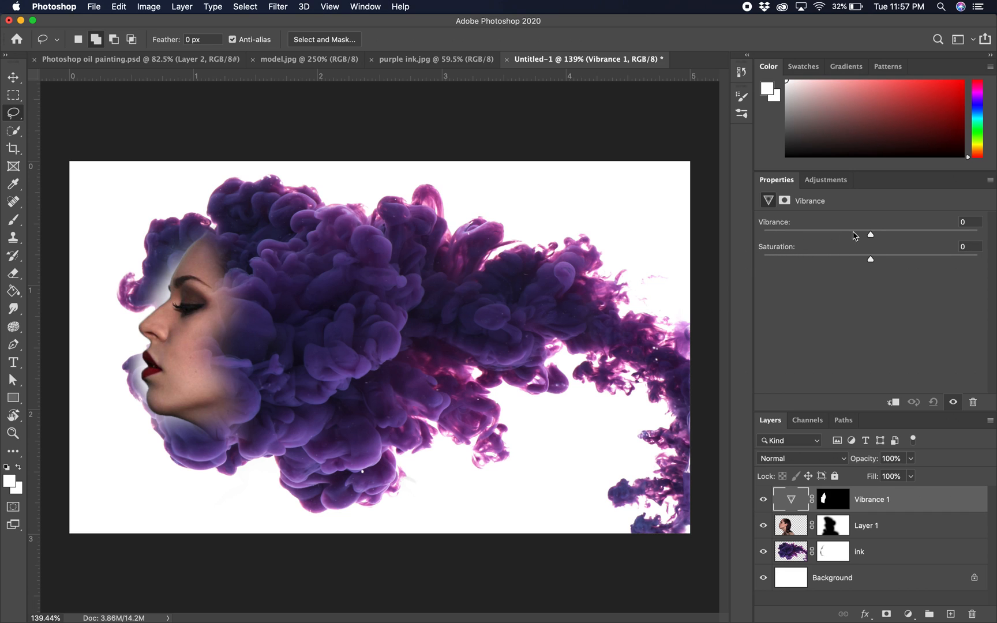
drag(871, 236, 776, 242)
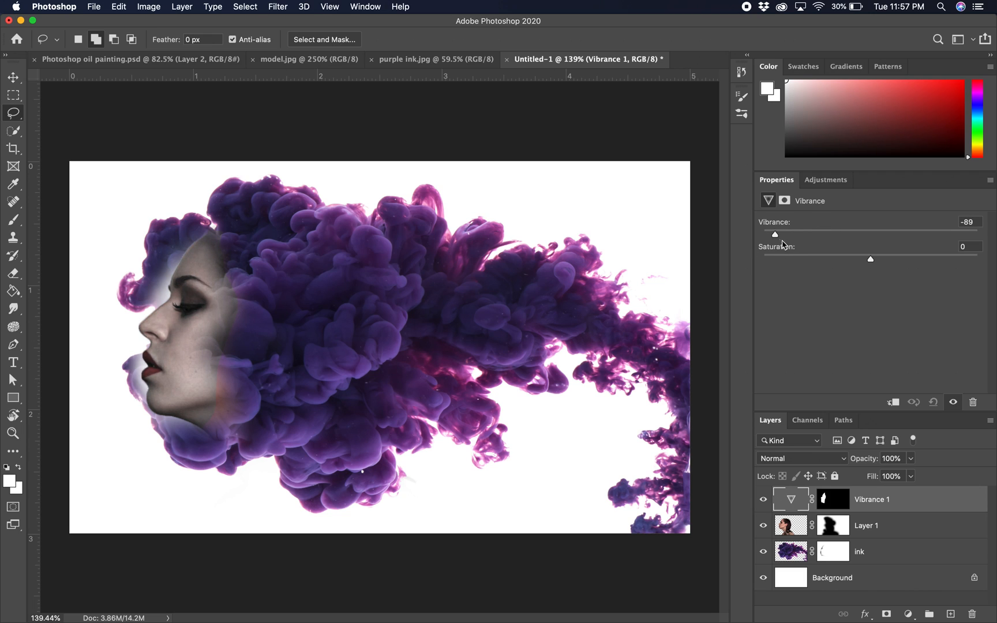
drag(776, 237, 907, 235)
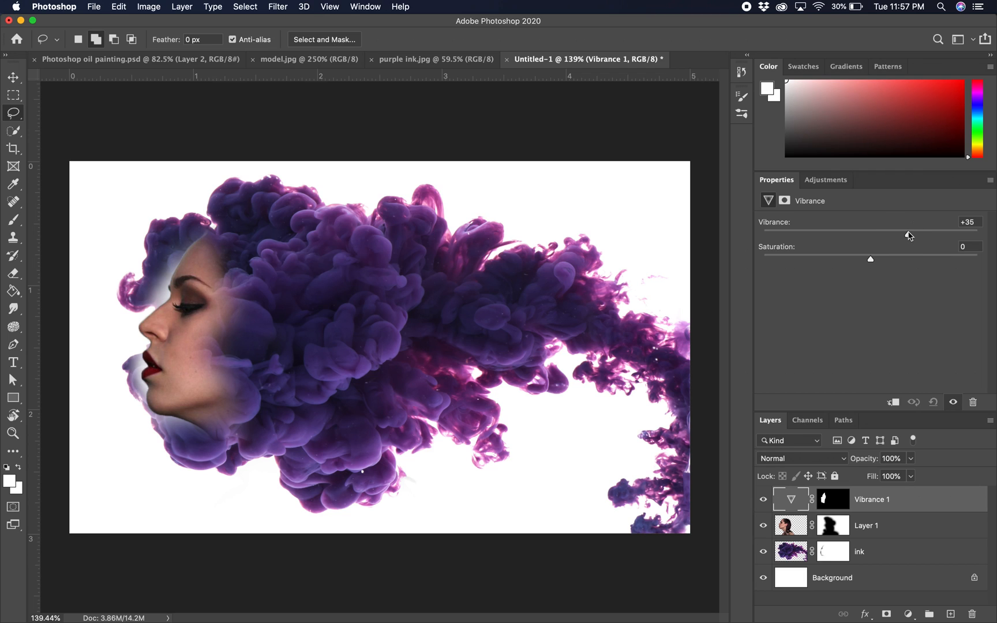
drag(872, 264, 877, 265)
click(13, 77)
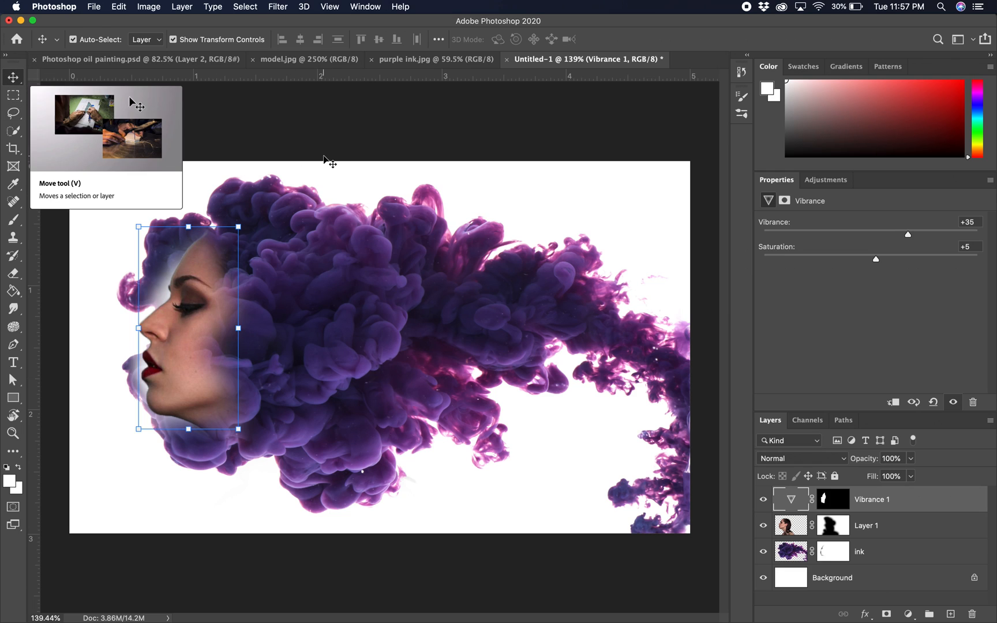
click(476, 105)
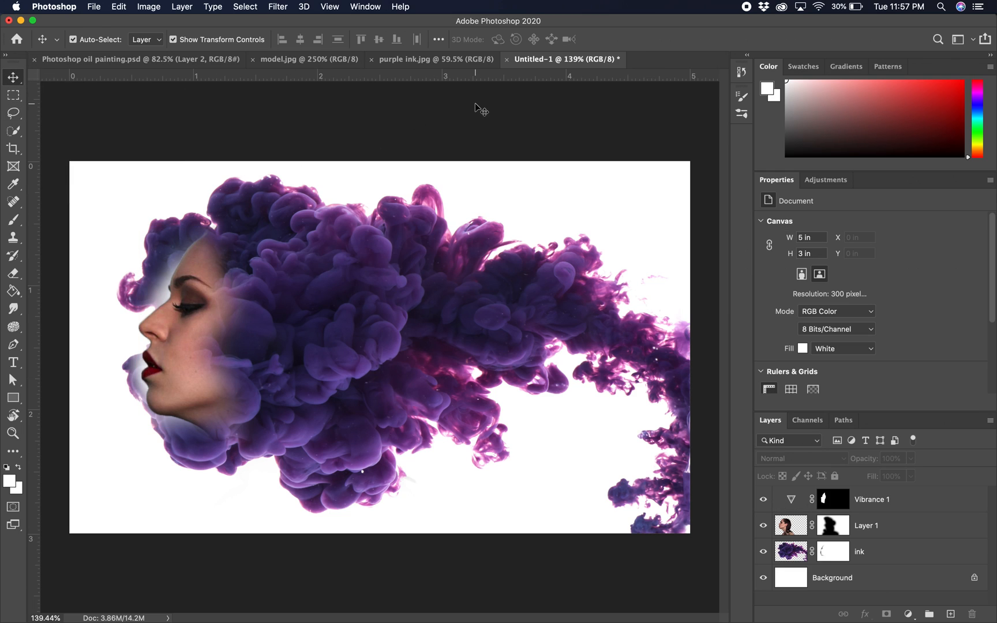